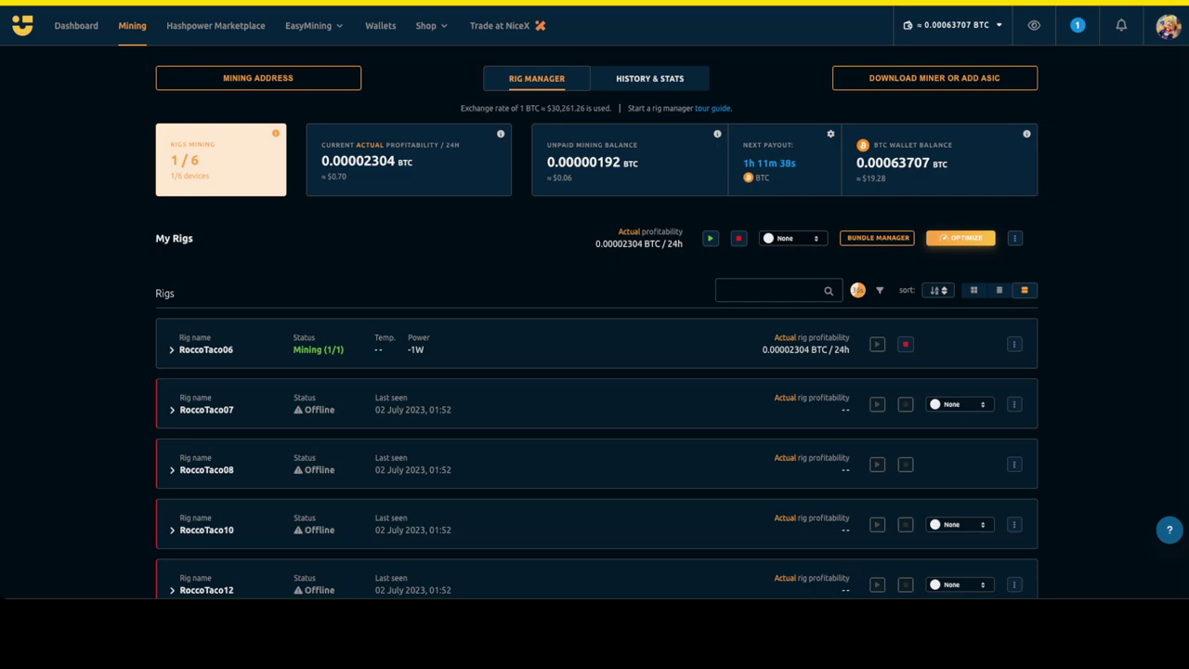
- Expand rig RoccoTaco06, and in the NiceHash Miner application show the benchmarked algorithms of the AMD Ryzen 9 3900X
click(207, 350)
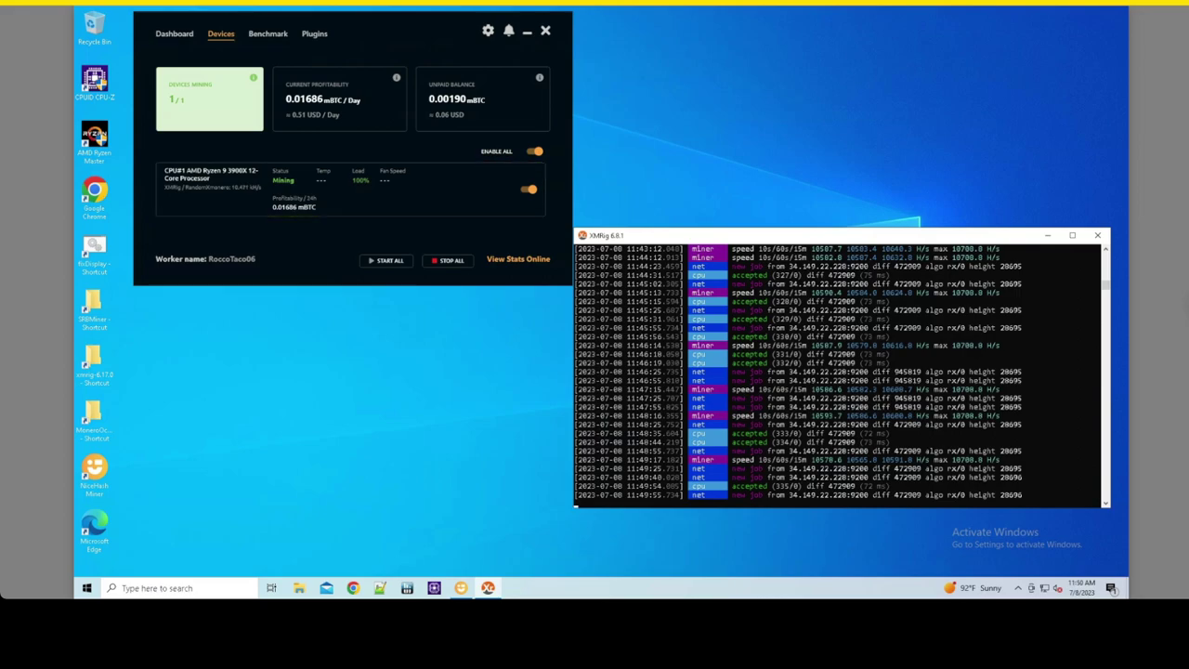
click(268, 34)
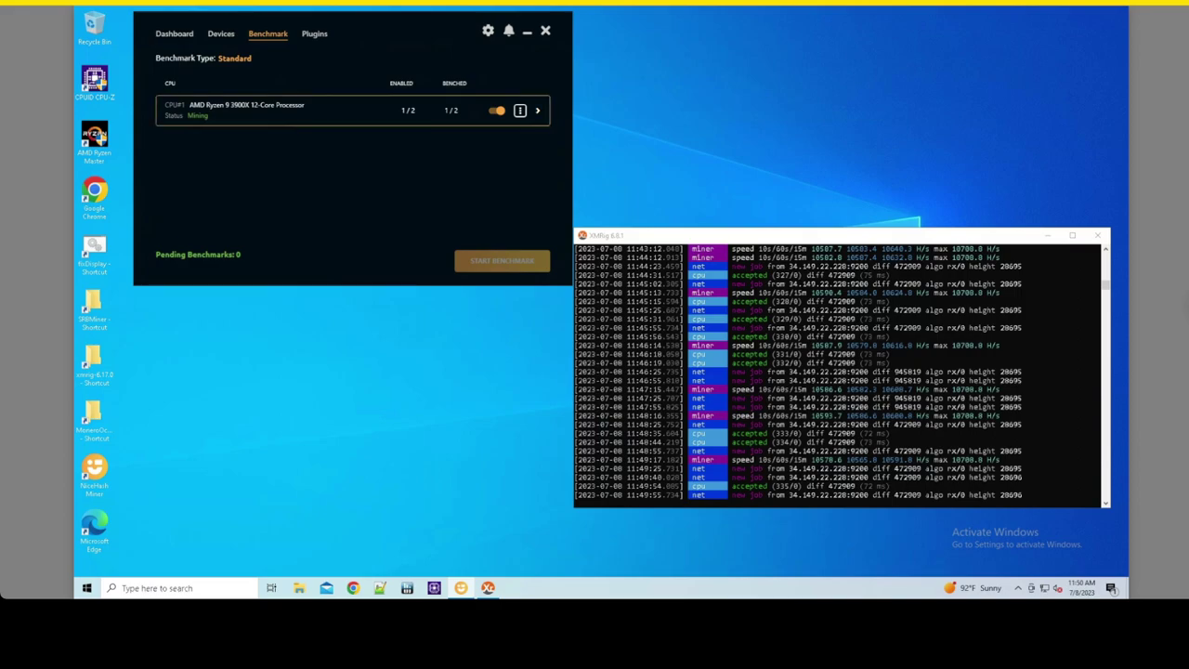
click(537, 110)
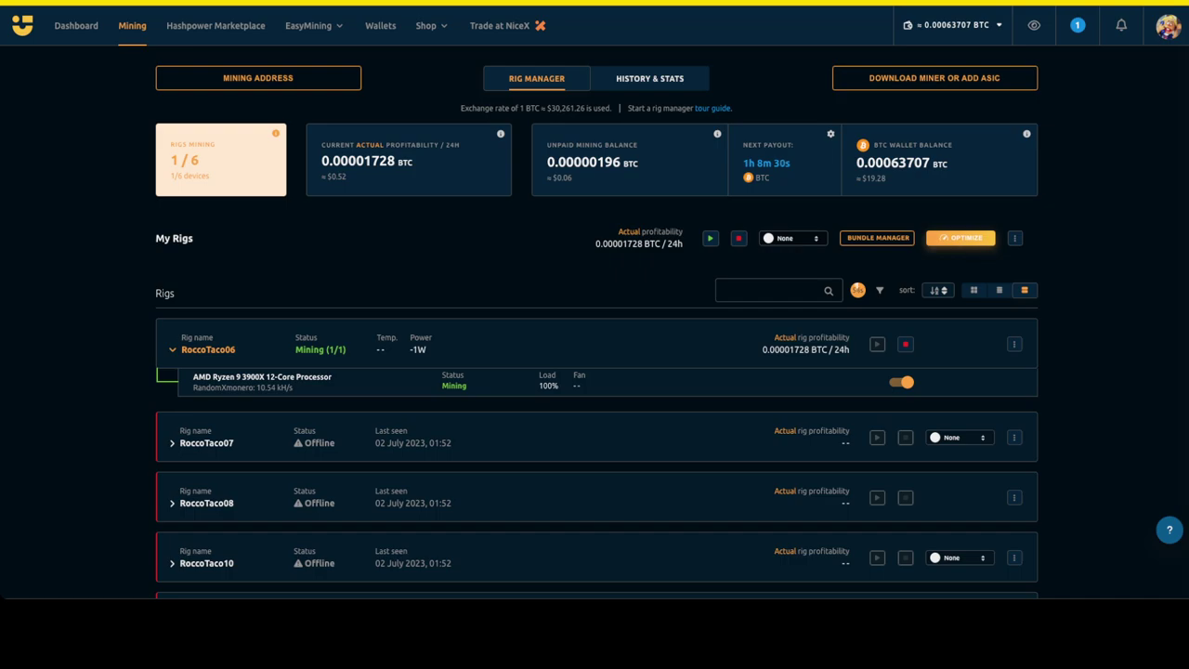
- Turn on the notification for rig RoccoTaco06 going offline in the NiceHash rig manager
click(1014, 344)
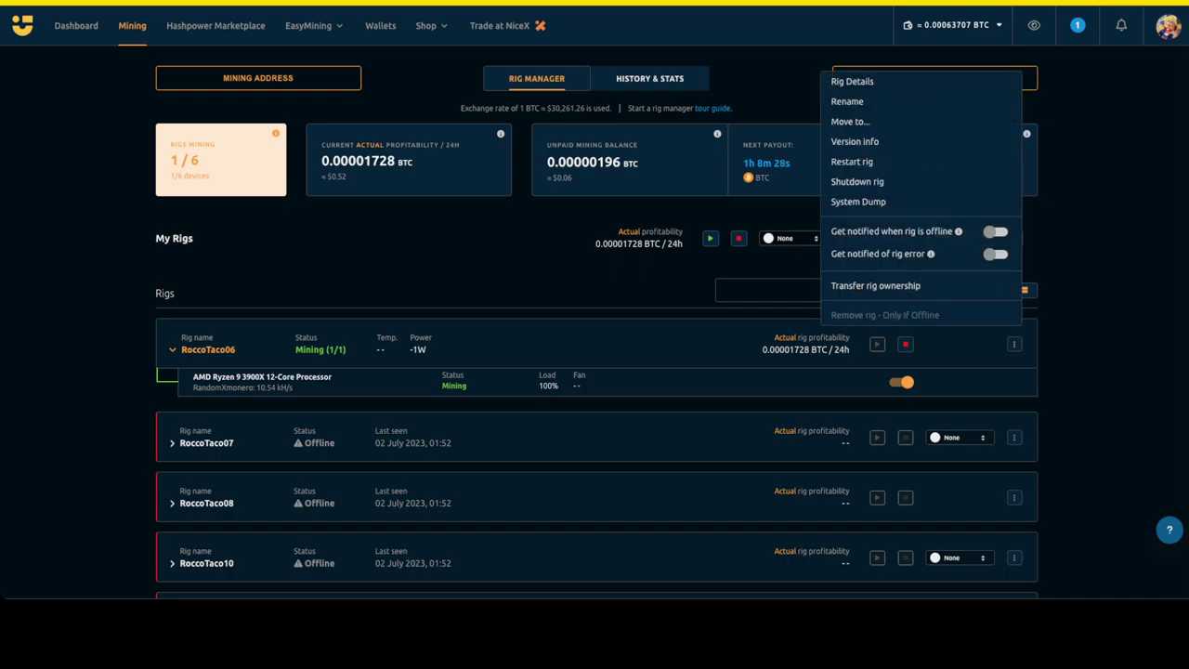
click(995, 231)
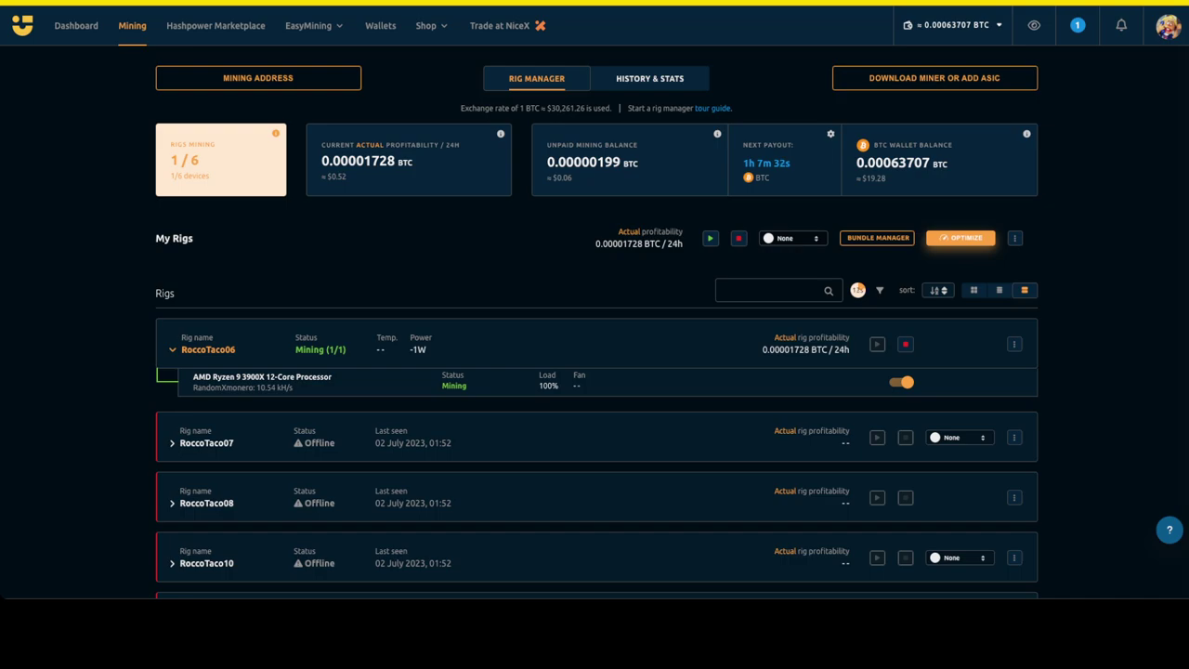
- Open the Optimize settings and look through the available mining algorithms, leaving All Algorithms selected
click(961, 238)
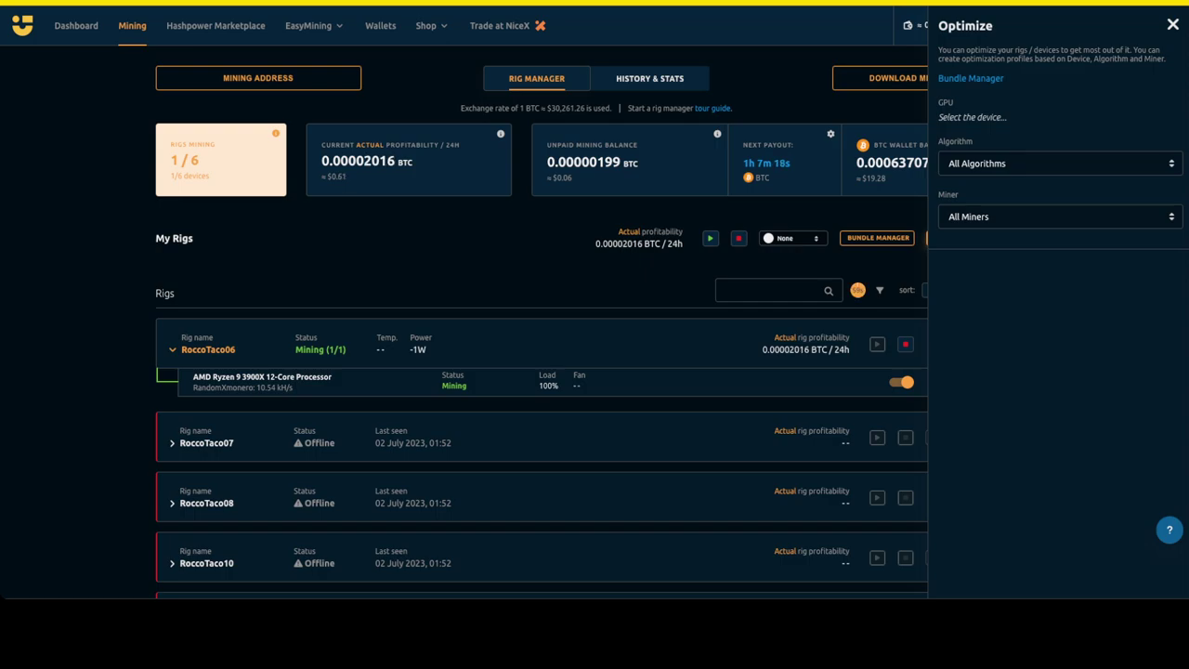
click(1060, 162)
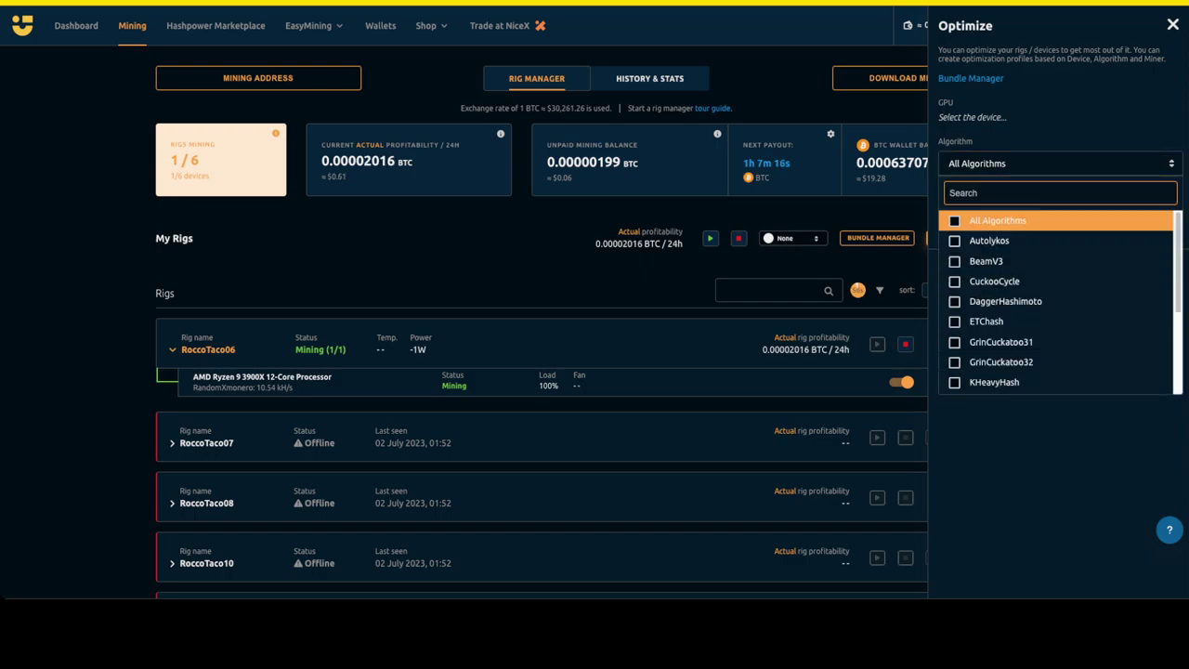
scroll(1022, 243, down, 5)
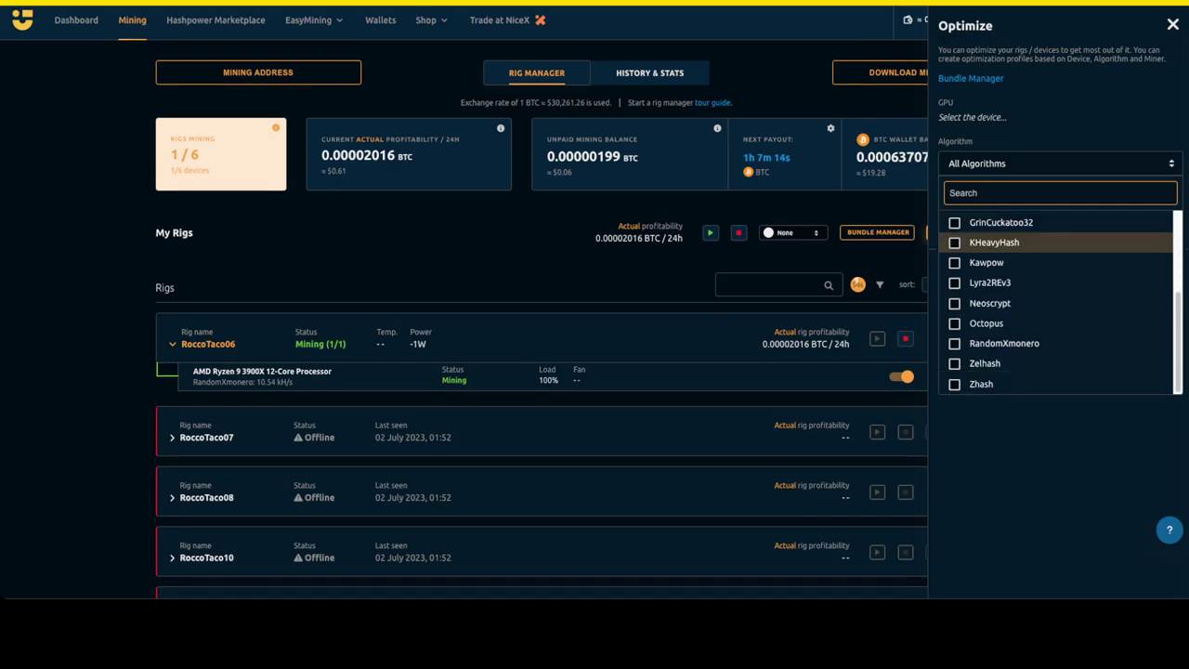
scroll(1022, 261, up, 5)
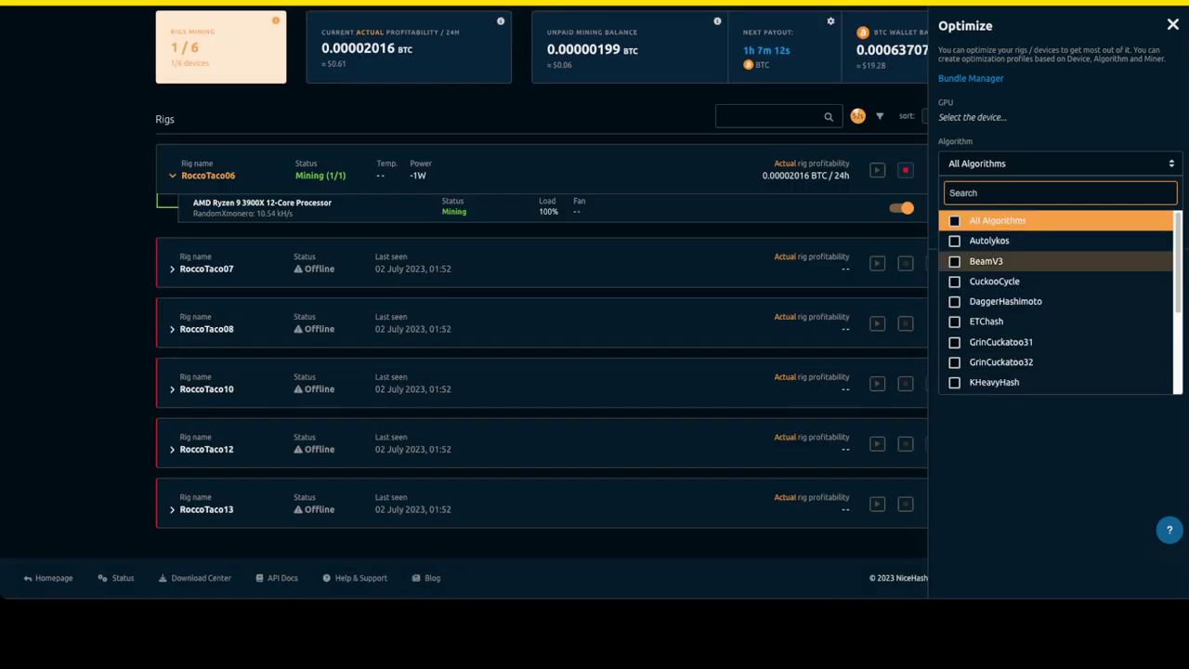
scroll(1022, 261, up, 3)
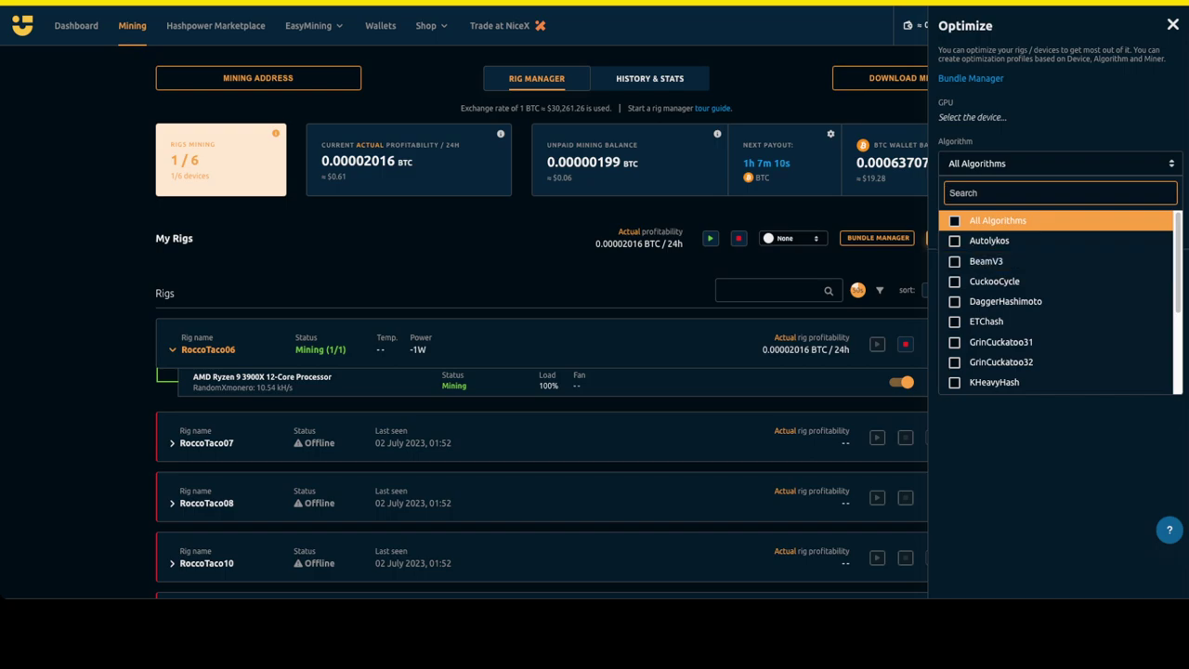
key(Return)
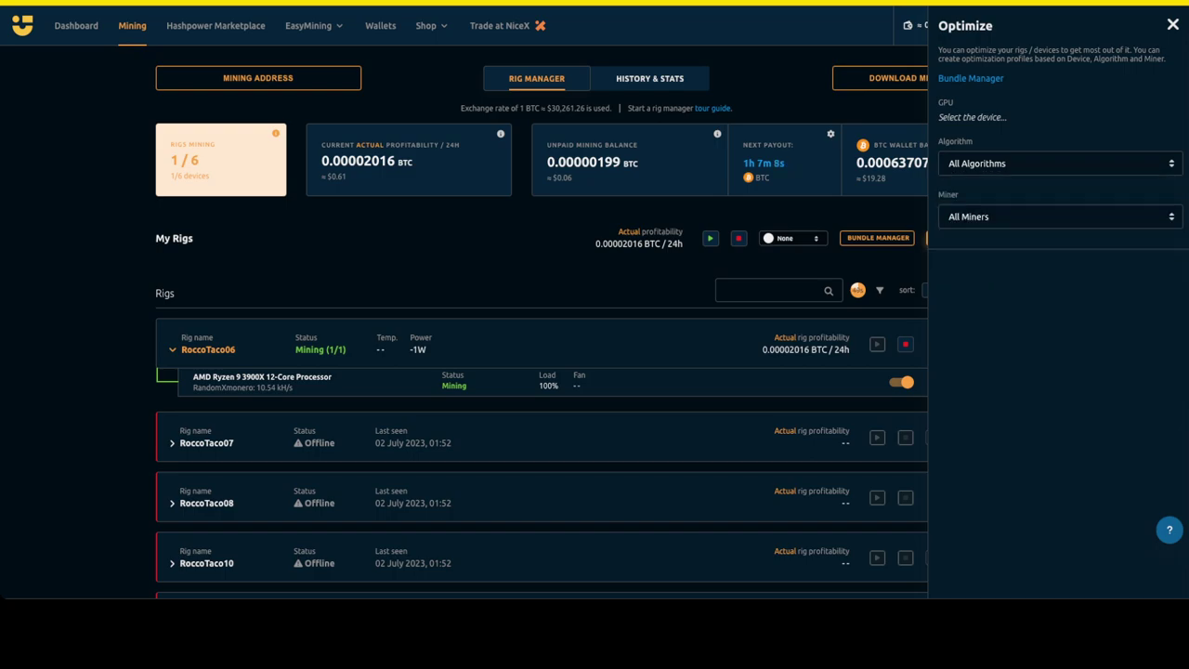
- Set the miner to XMRig in the Optimize settings
key(Return)
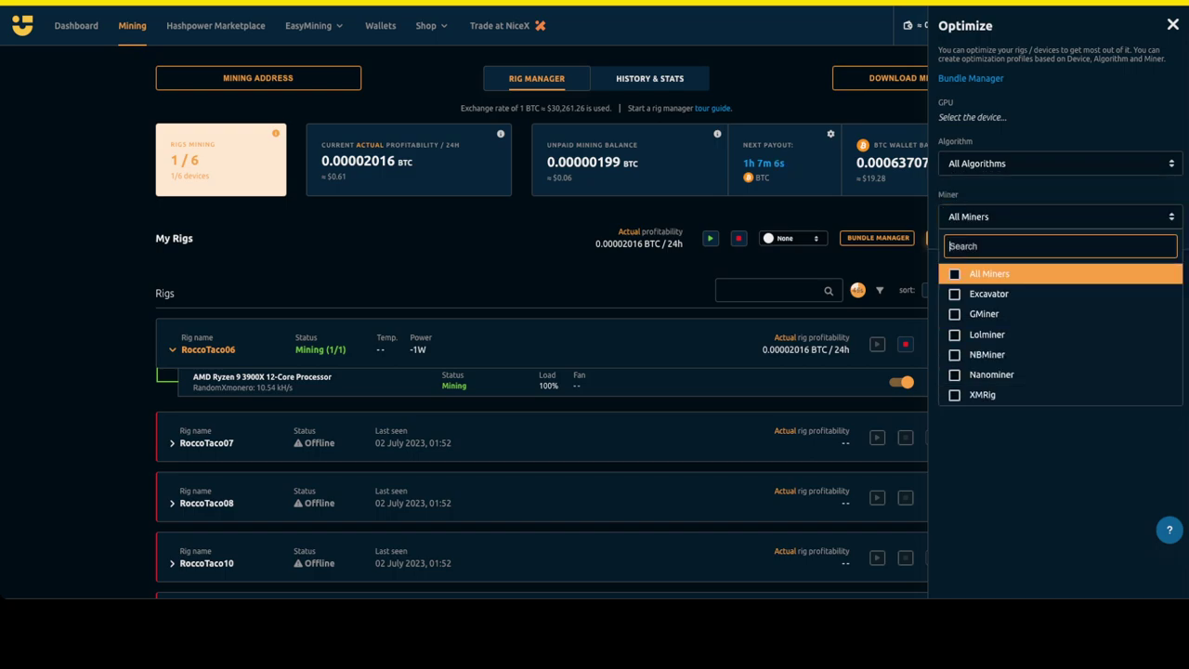
key(Down)
key(Down)
key(Down)
key(Down)
key(Down)
key(Down)
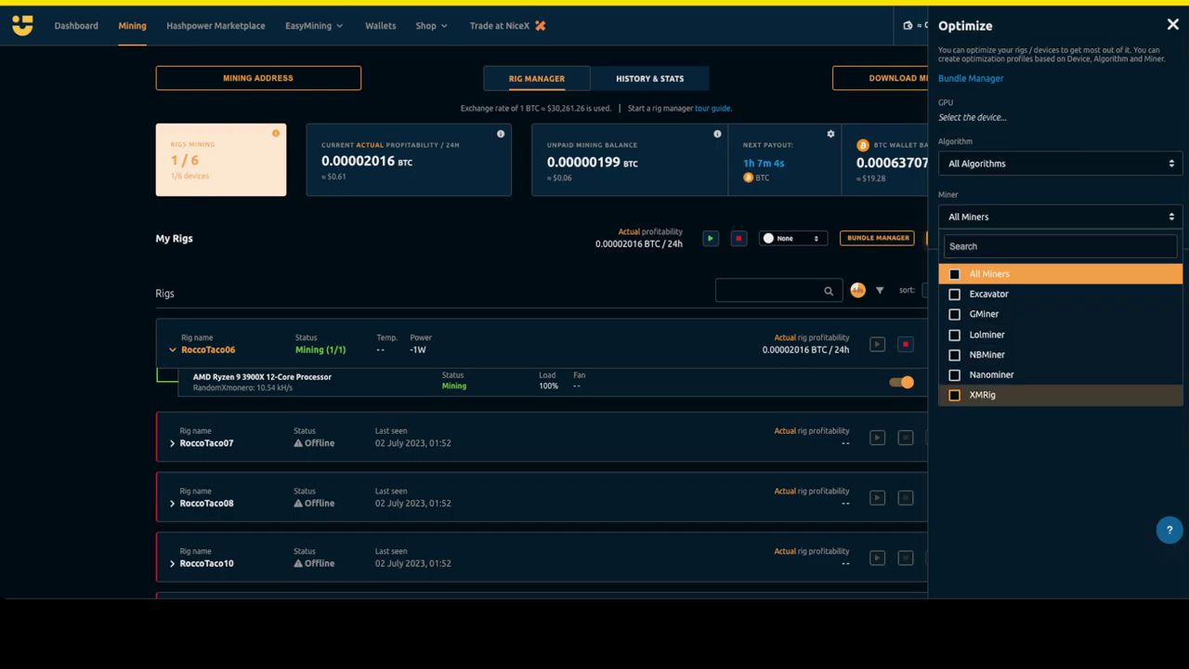
key(Return)
key(Up)
key(Up)
key(Up)
key(Up)
key(Up)
key(Up)
key(Up)
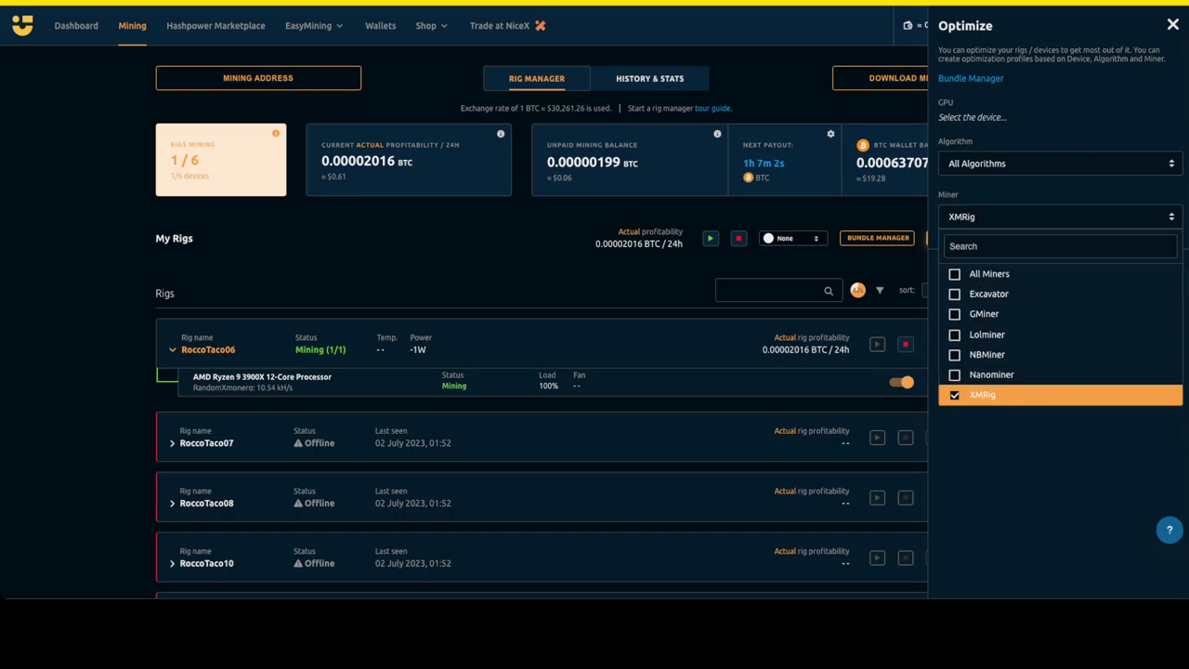
key(Escape)
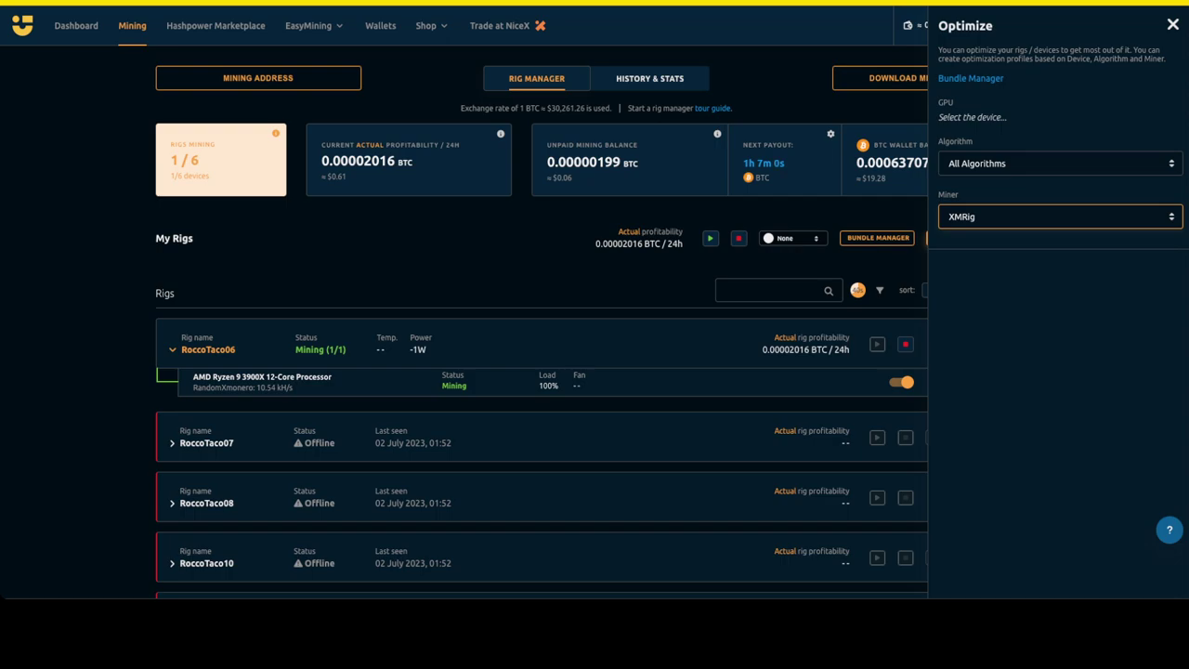
- Set the optimization algorithm to RandomXmonero and close the Optimize settings
key(shift+Tab)
key(Return)
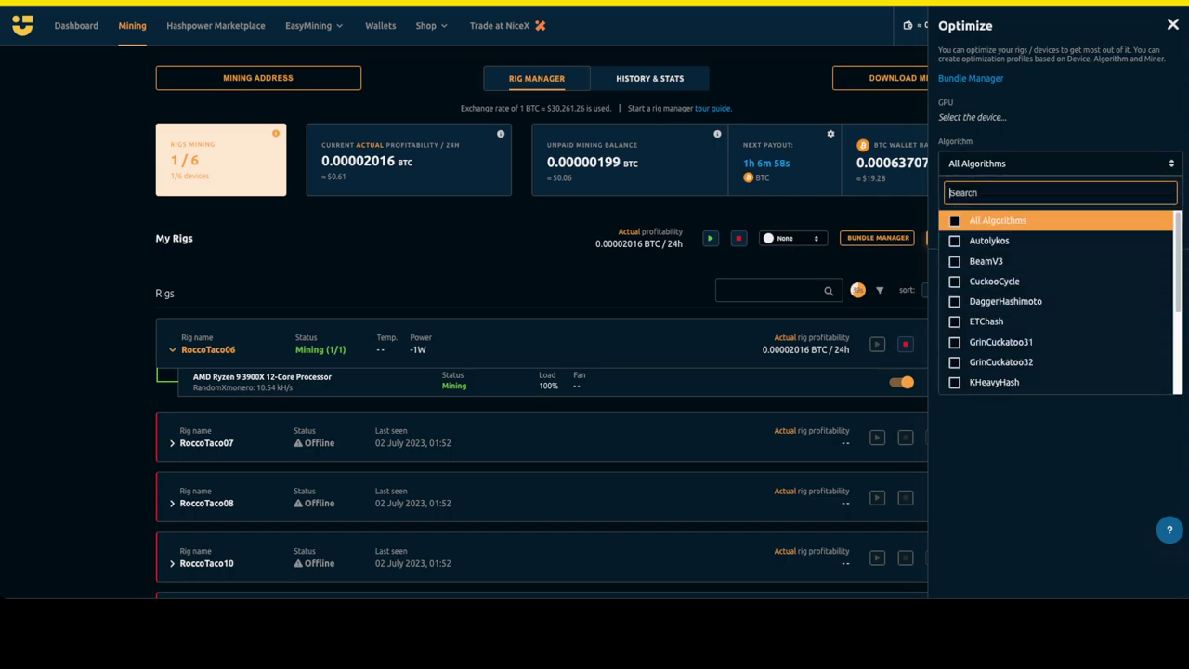
key(Up)
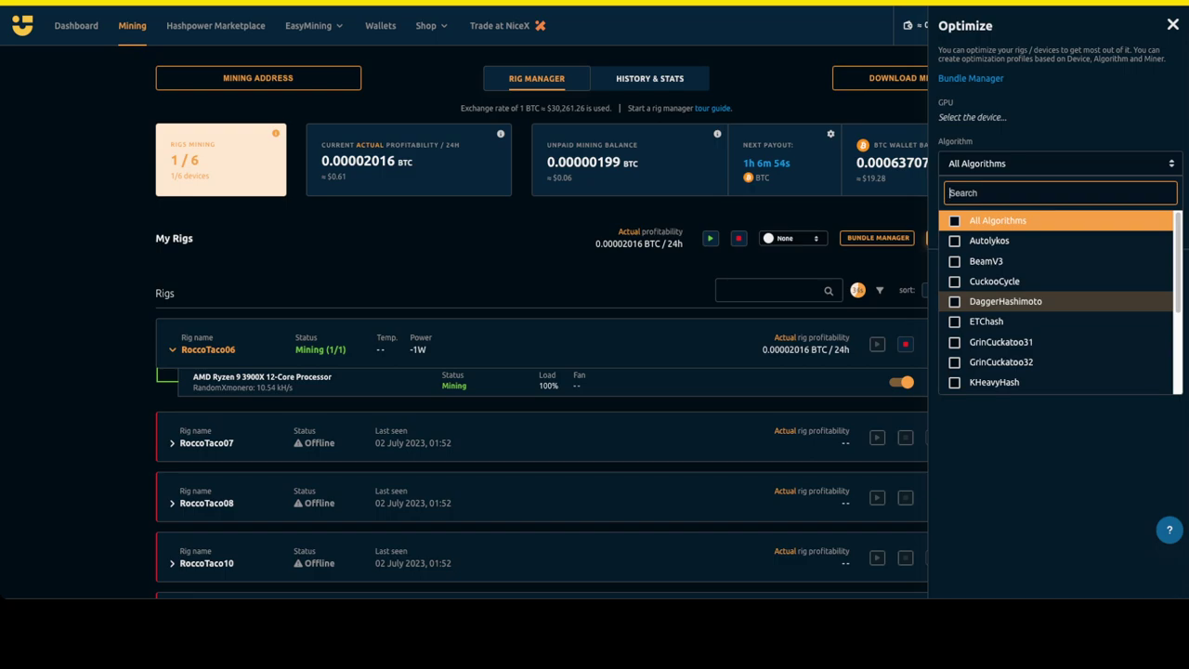
key(Down)
key(Down)
key(Down)
key(Down)
key(Down)
key(Down)
key(Down)
key(Down)
key(Down)
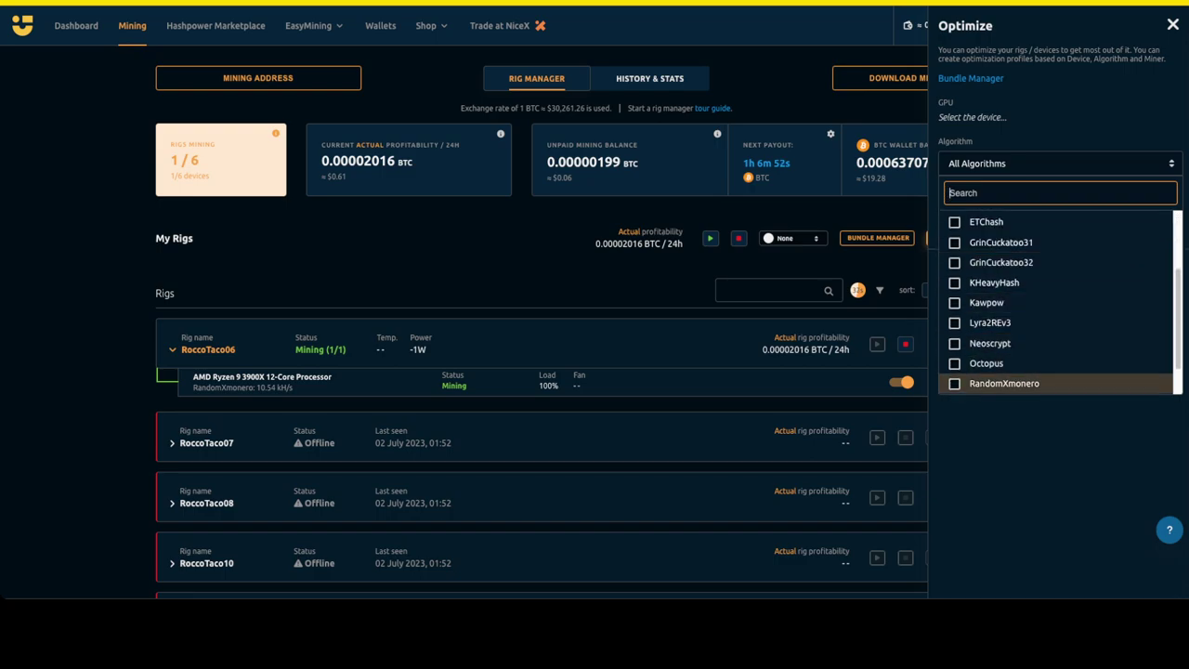
key(Return)
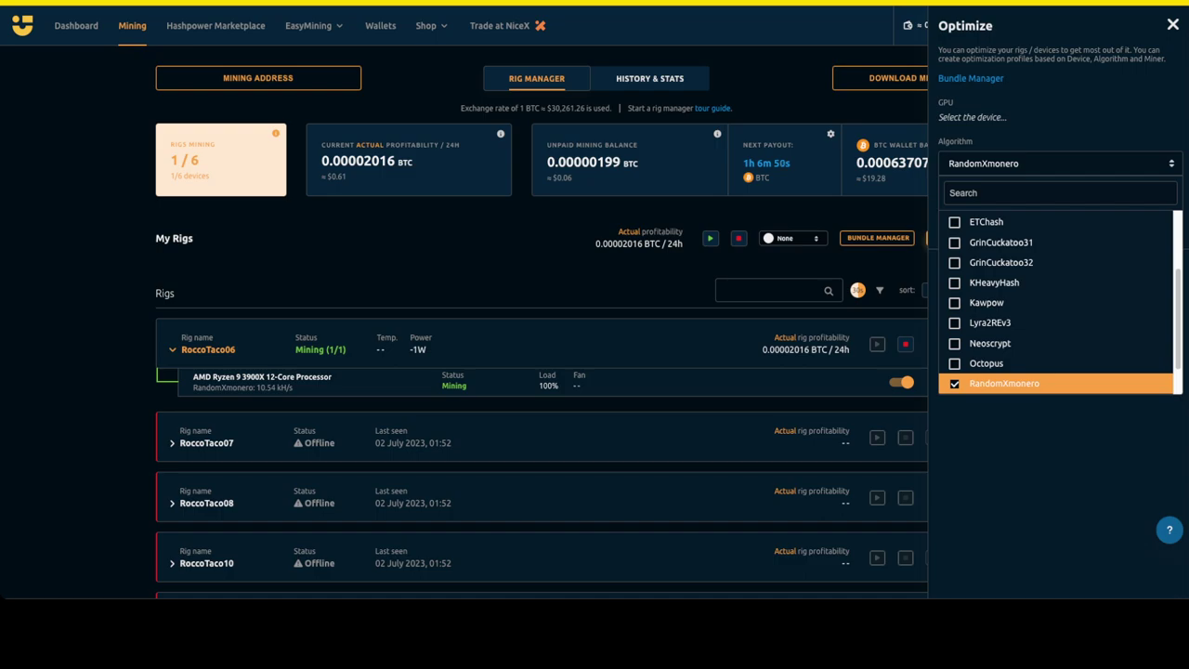
key(Escape)
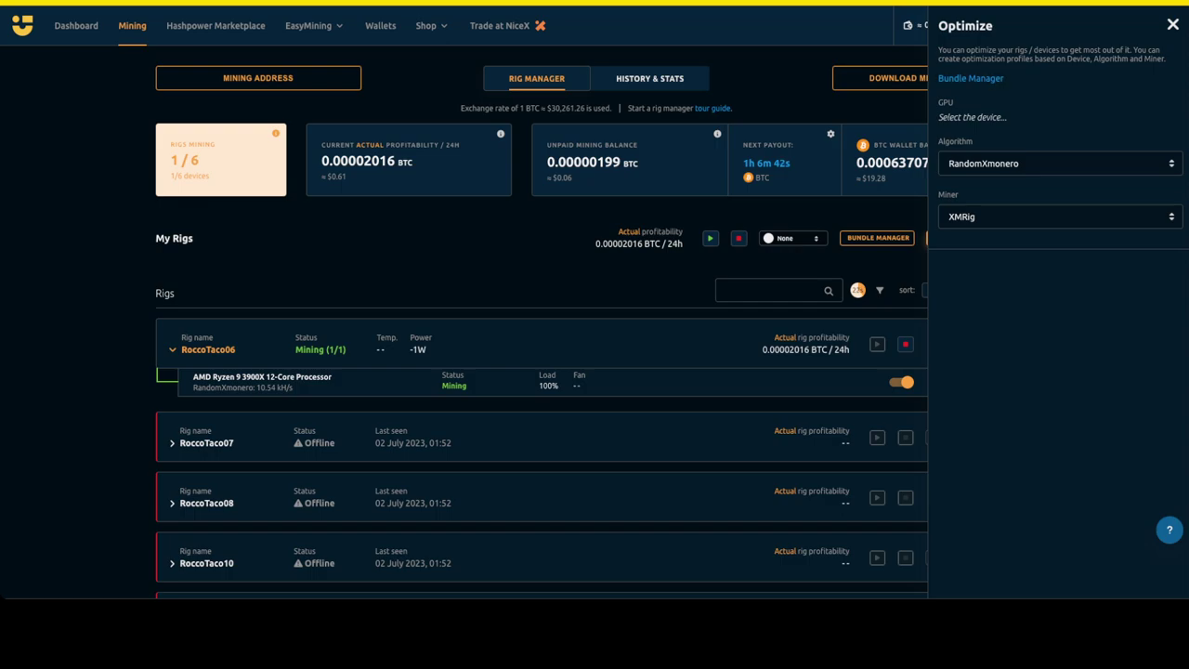
scroll(539, 418, down, 2)
scroll(539, 418, up, 2)
key(Escape)
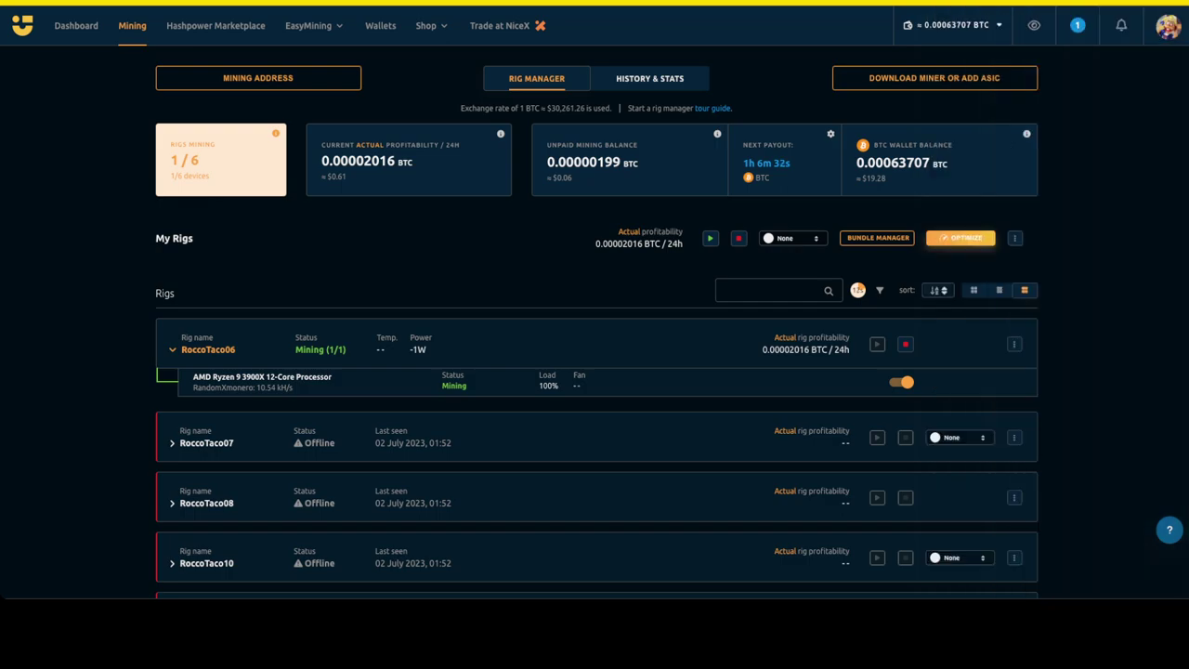
- Reopen the Optimize settings, view the bundle list in the Bundle Manager, and return to the plain rig overview
click(961, 237)
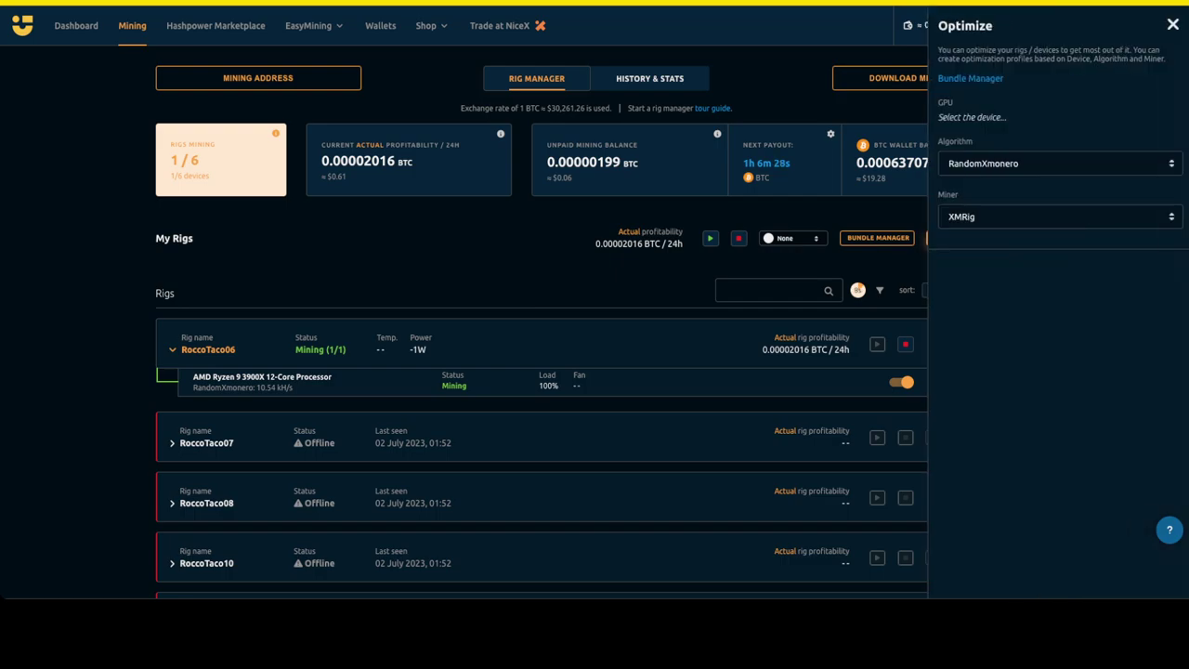
click(971, 78)
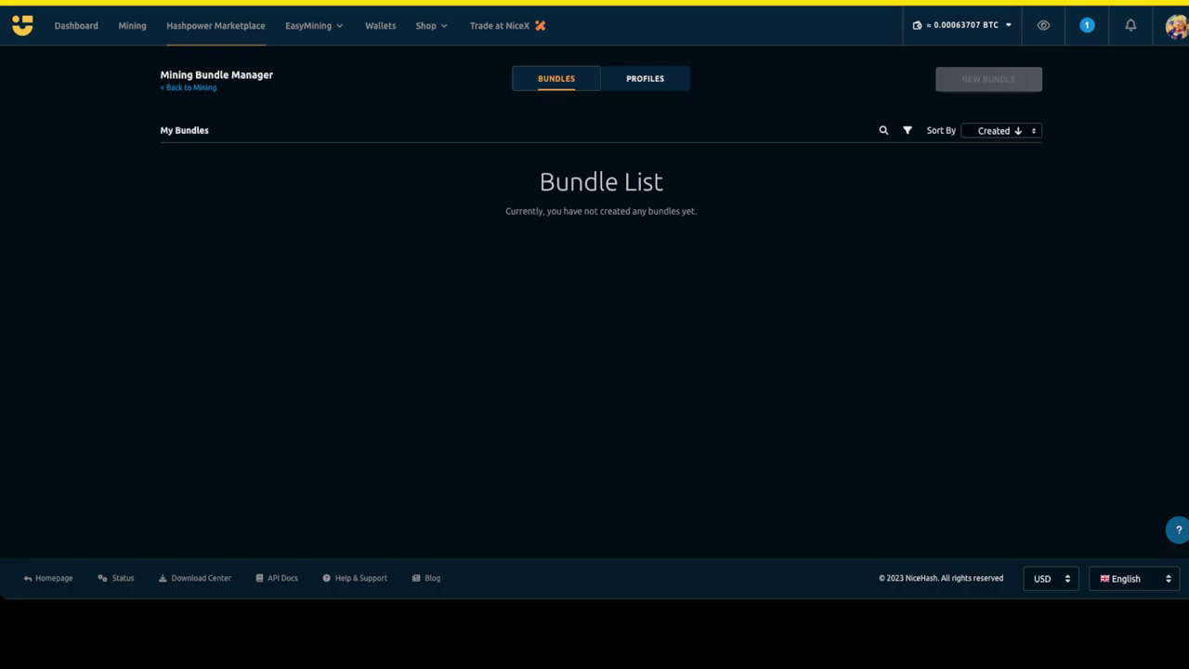
click(132, 25)
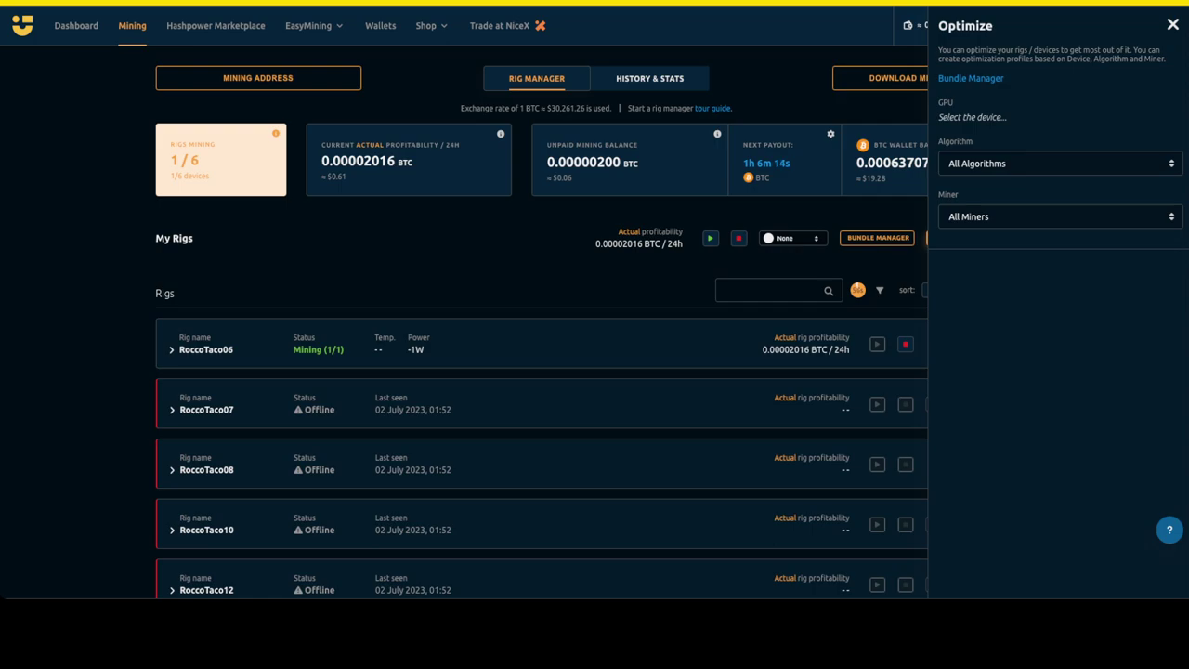
key(Escape)
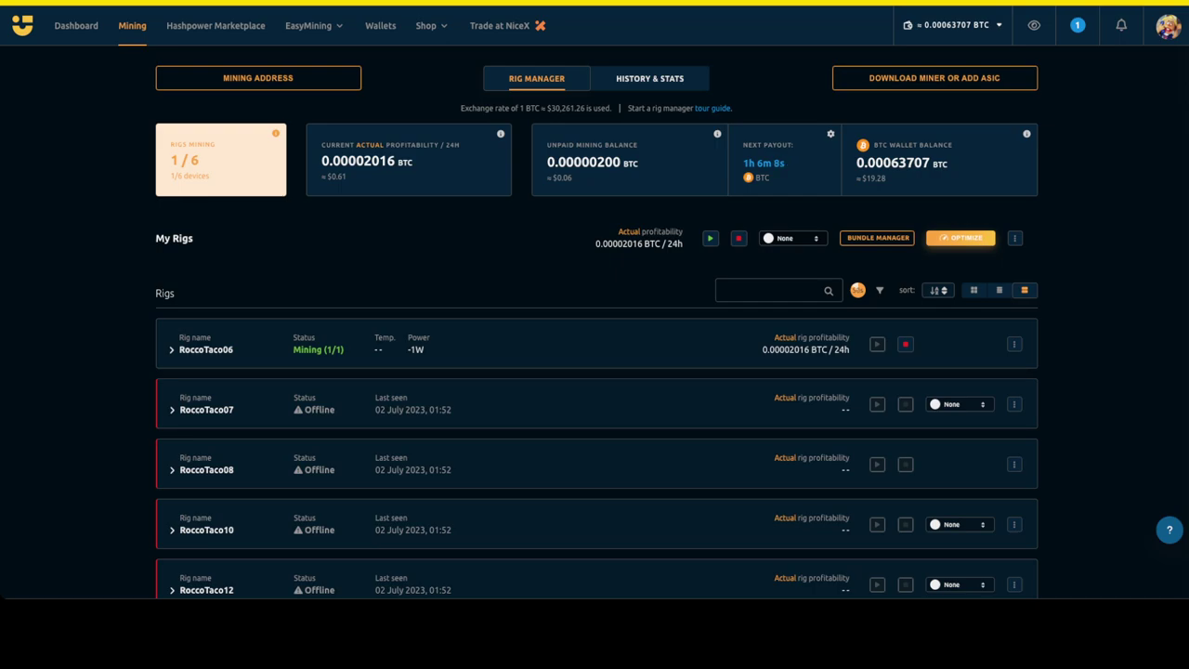
- Stop mining on rig RoccoTaco06 and check its dashboard, device and benchmark information in the NiceHash Miner application
click(906, 344)
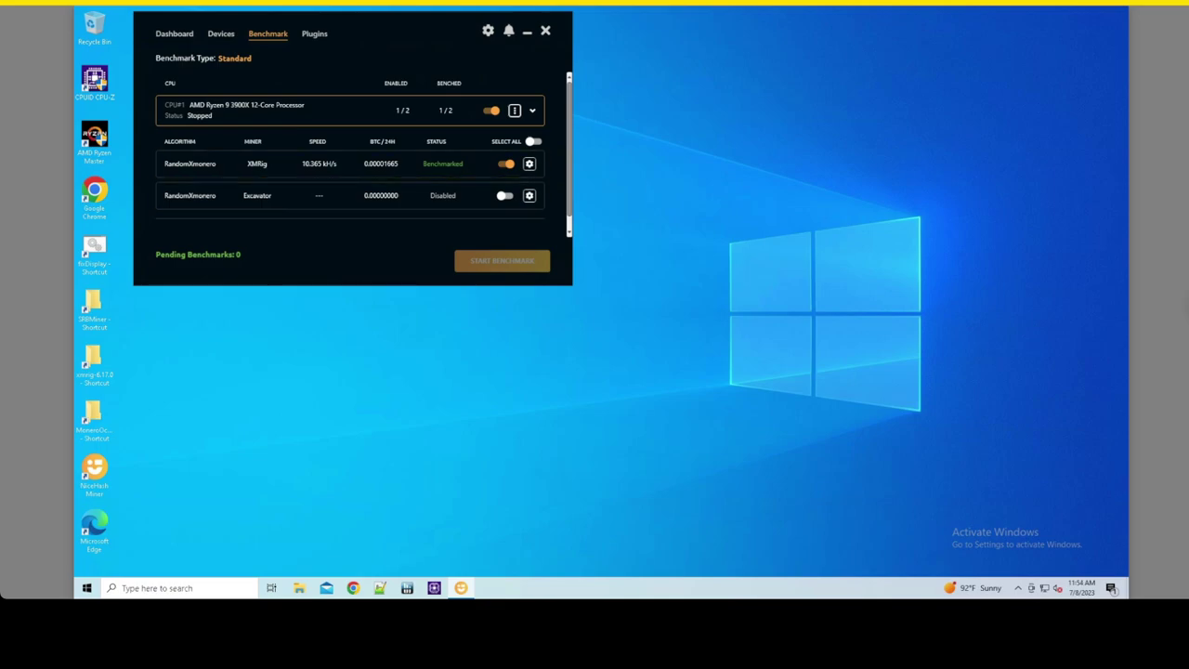
click(173, 33)
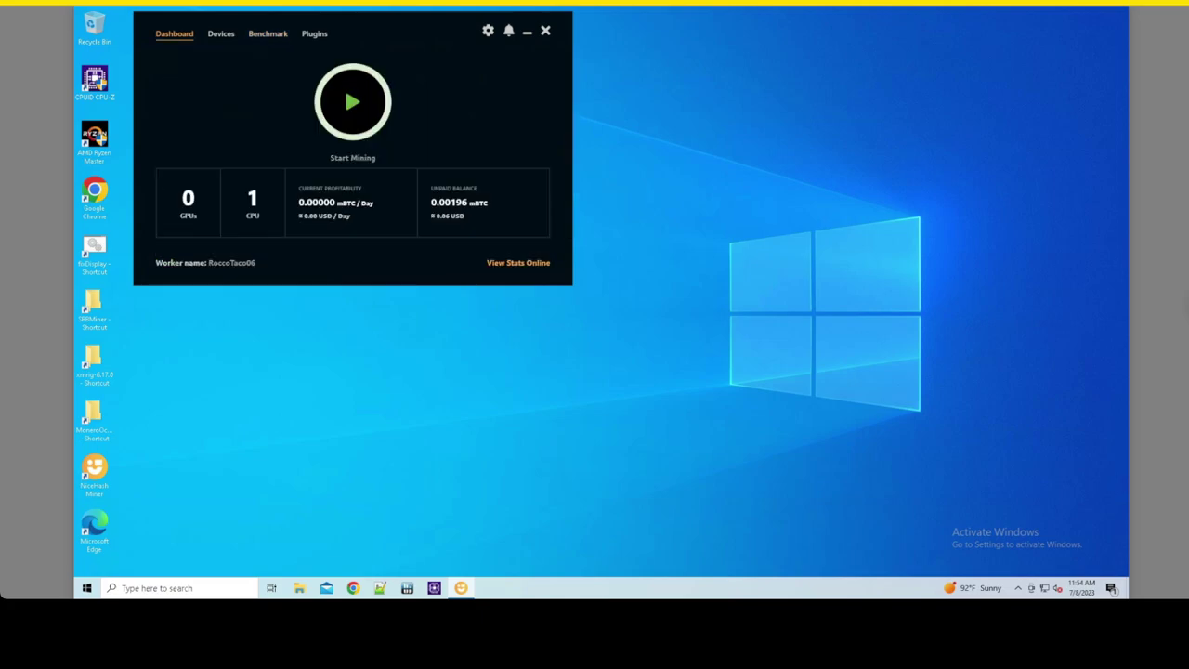
click(267, 33)
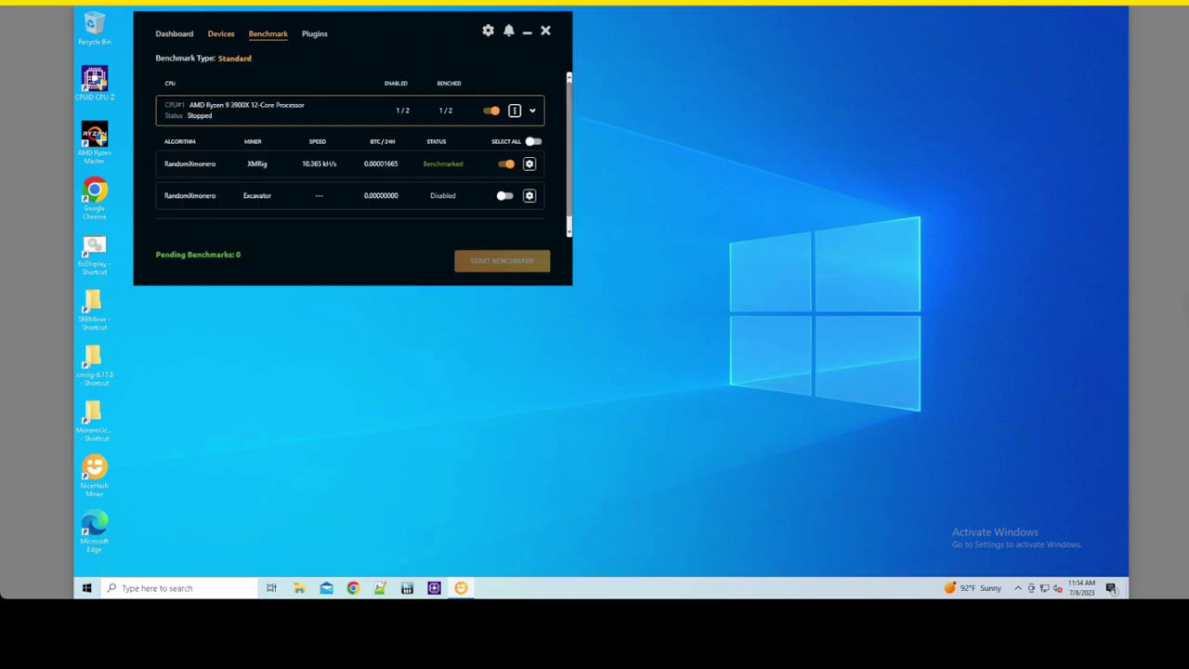
click(220, 33)
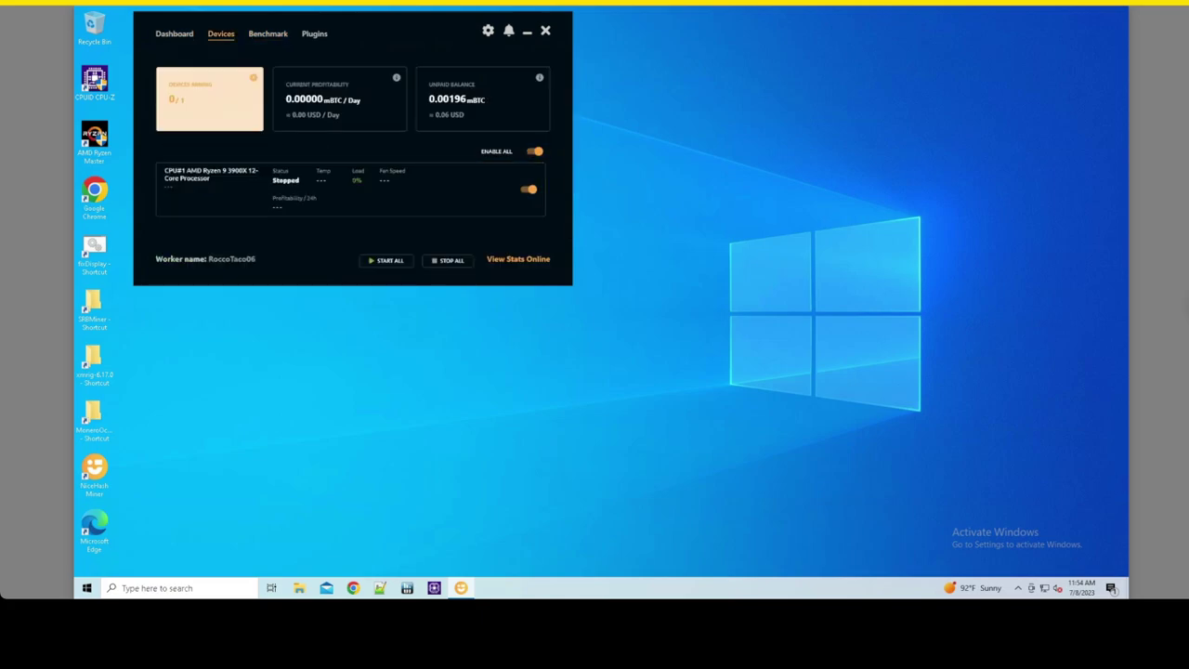
click(267, 33)
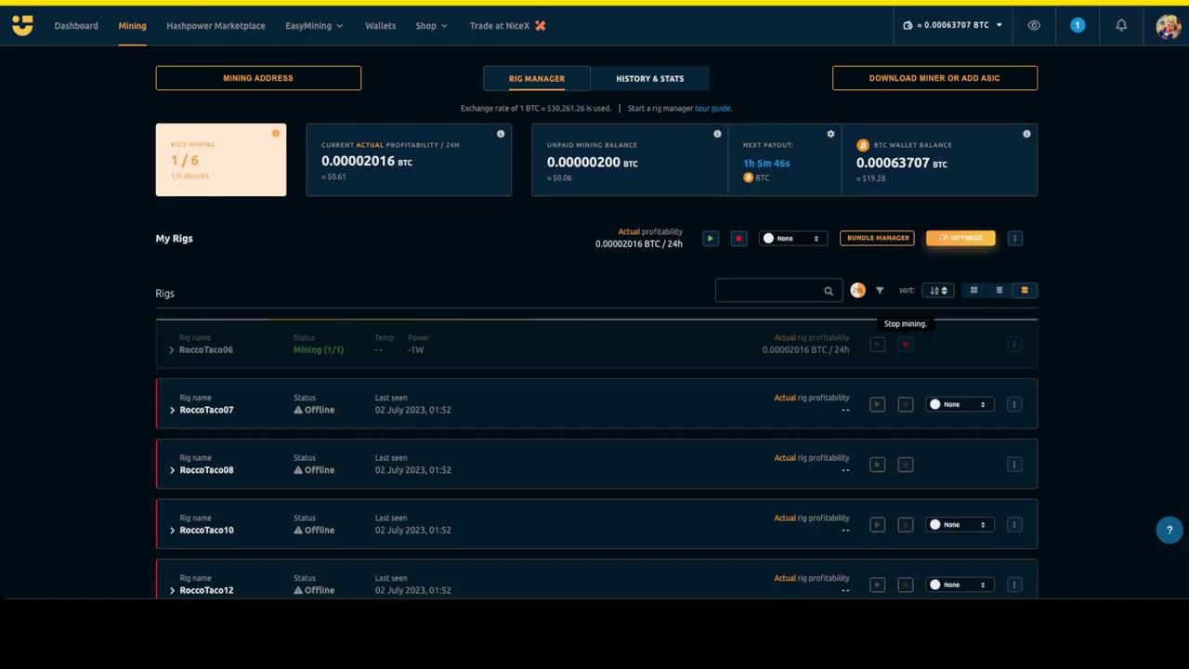
- In the NiceHash web rig manager's Optimize settings, choose the RandomXmonero algorithm and the XMRig miner
click(960, 237)
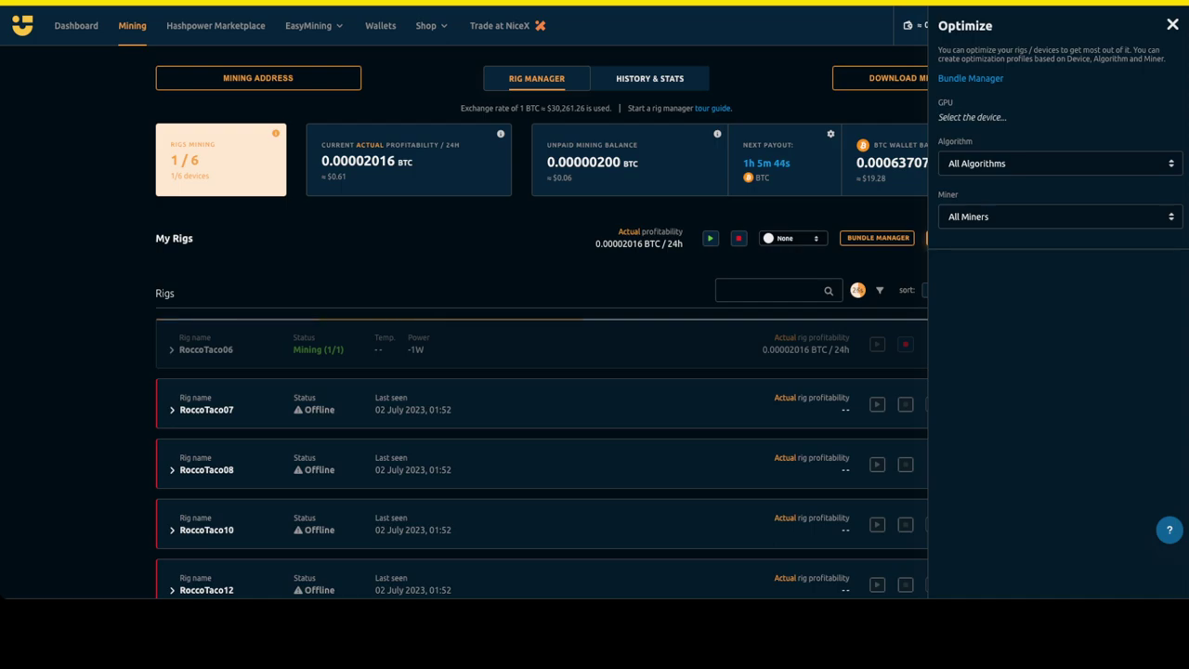
click(1059, 163)
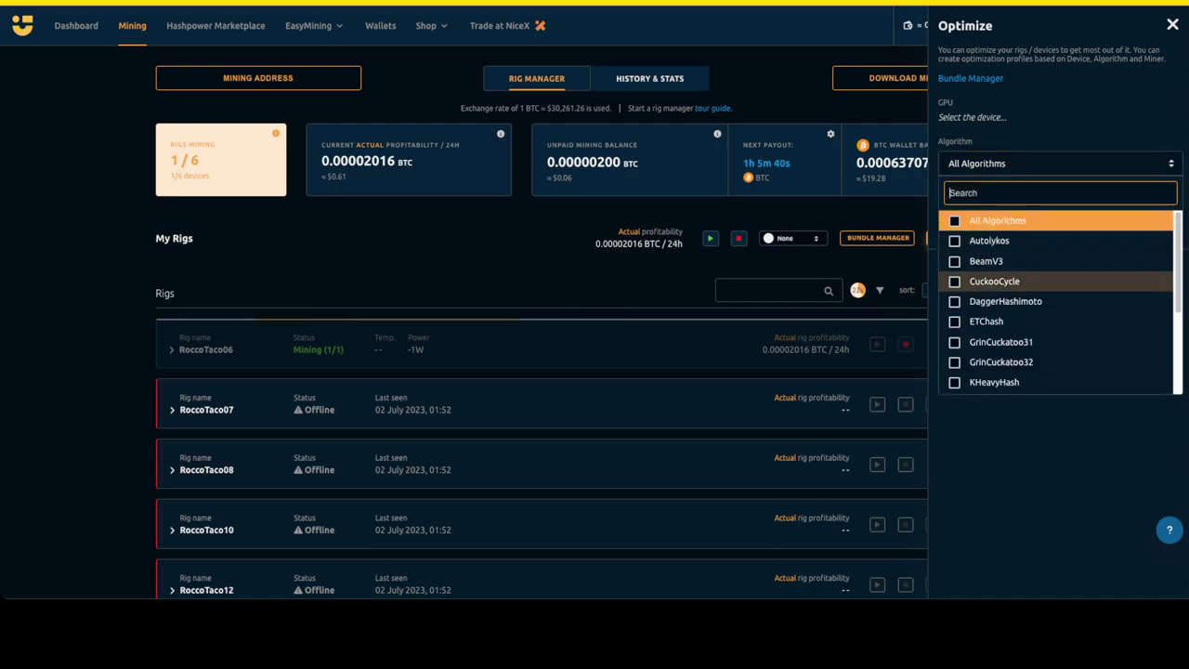
scroll(1022, 281, down, 3)
click(1003, 343)
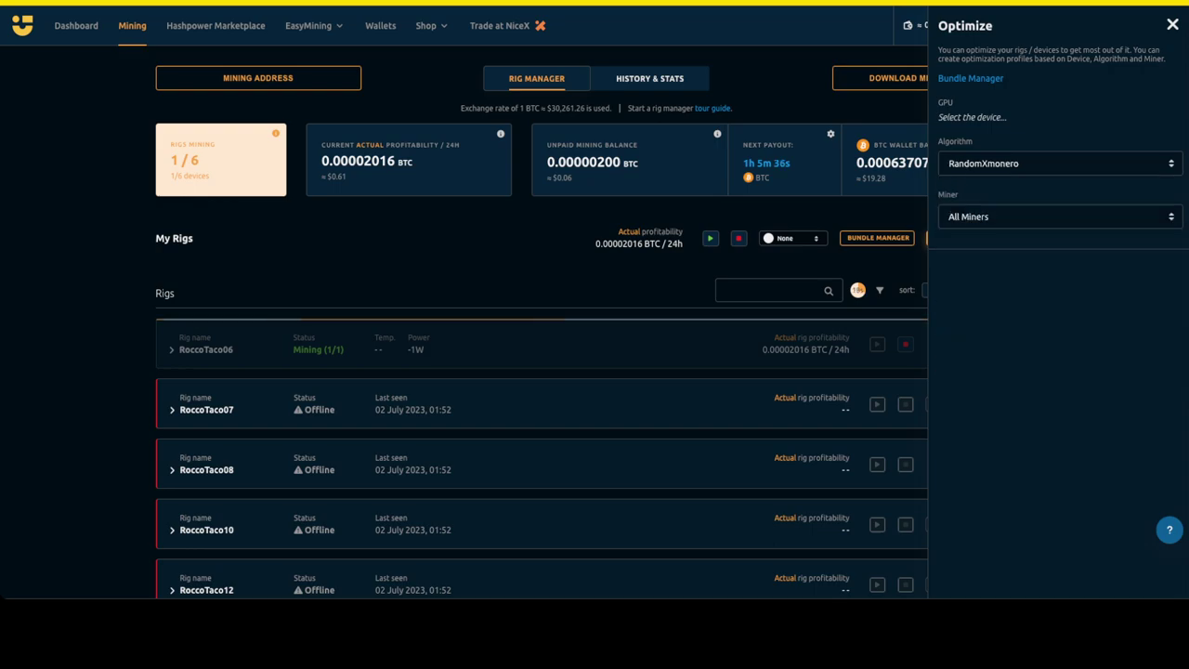
click(1059, 217)
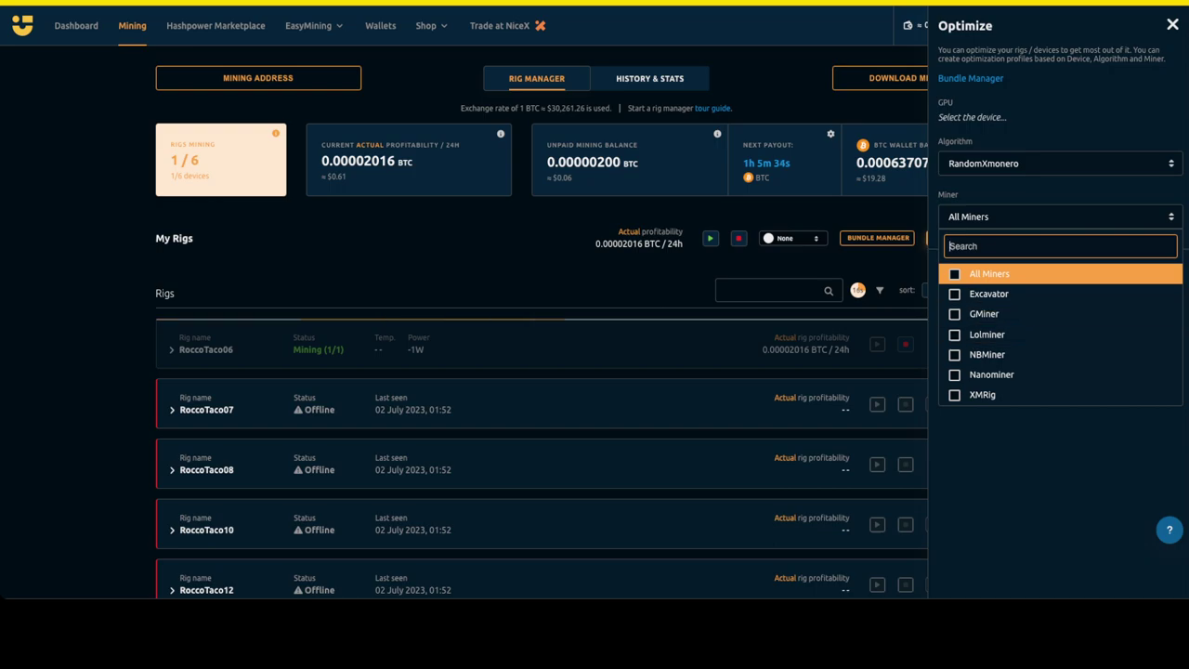
click(983, 395)
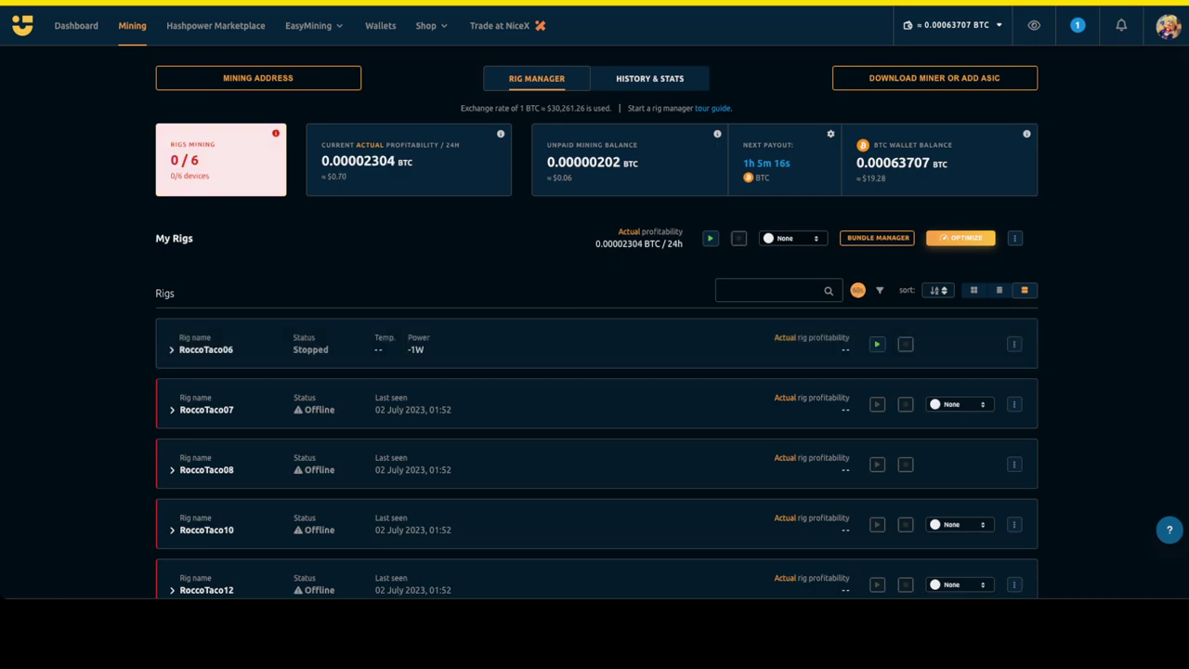
- Recheck the Optimize settings, then start mining on rig RoccoTaco06 and allow xmrig.exe to make changes to the device
click(961, 238)
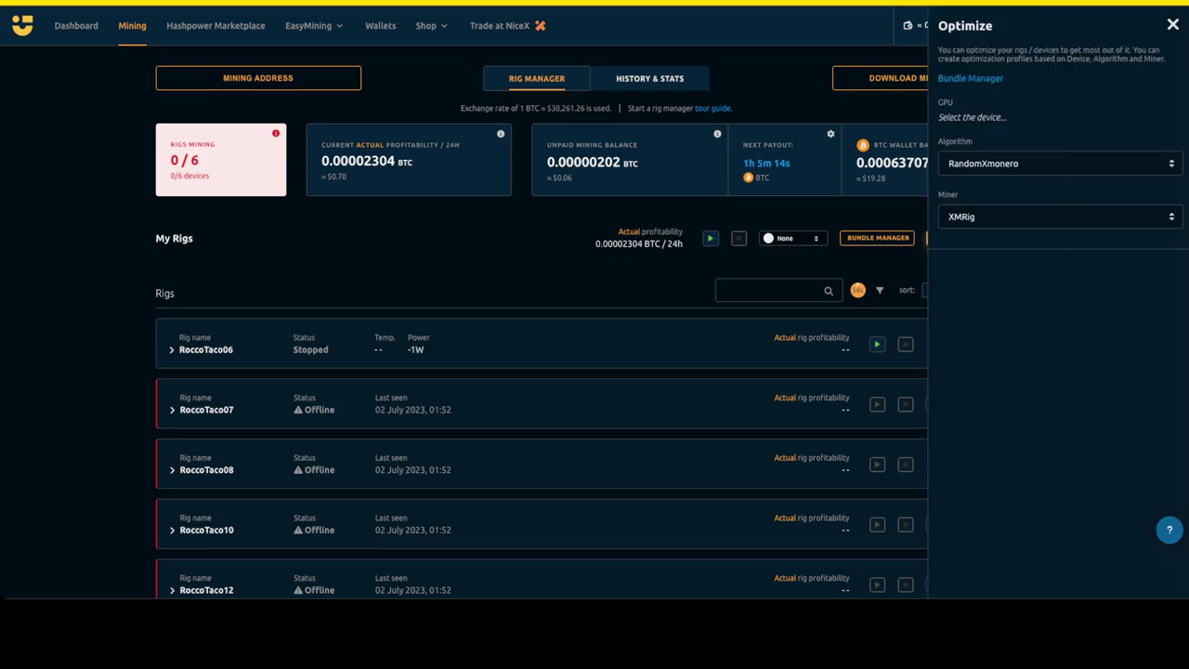
key(Escape)
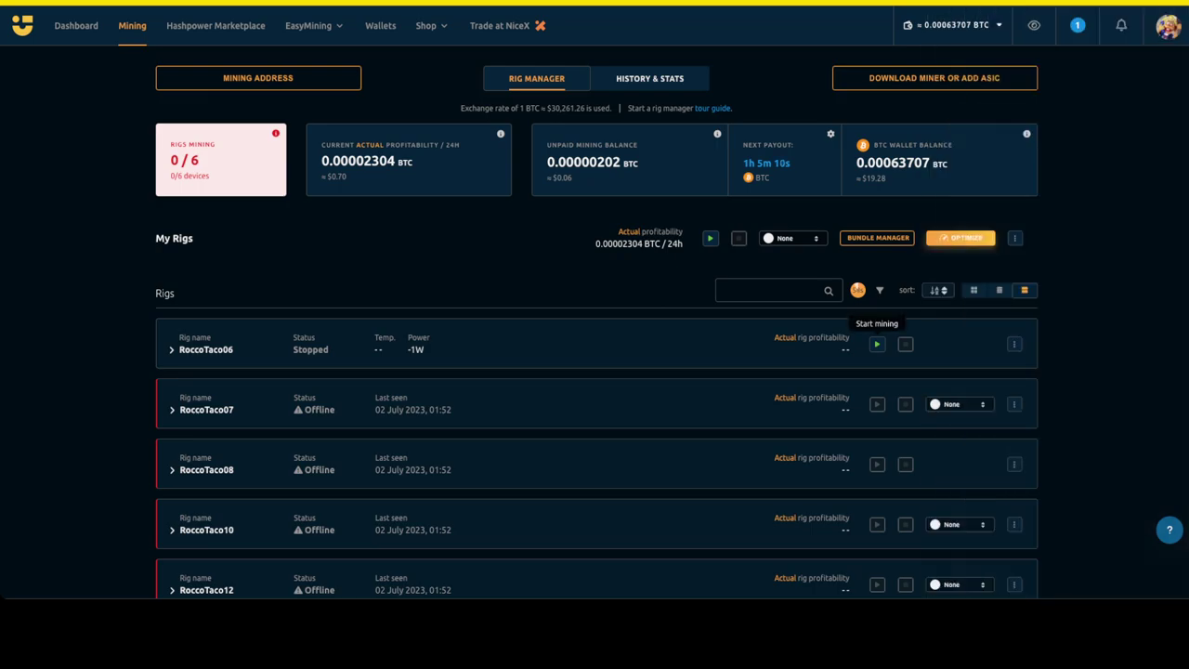
click(877, 345)
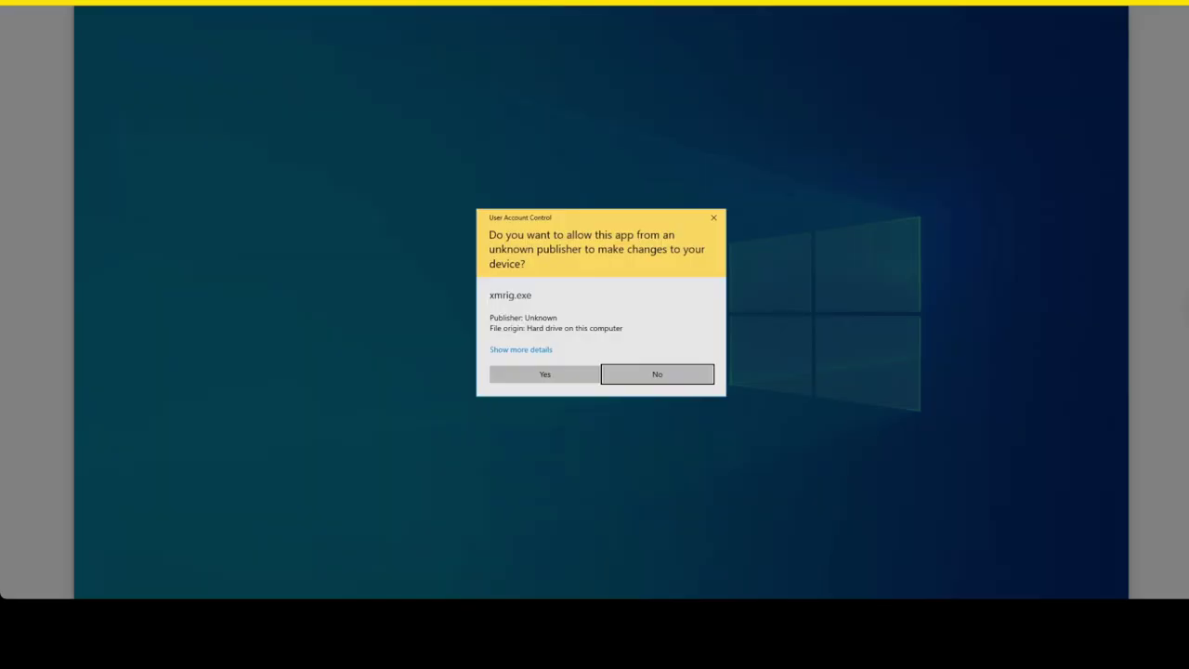
key(alt+y)
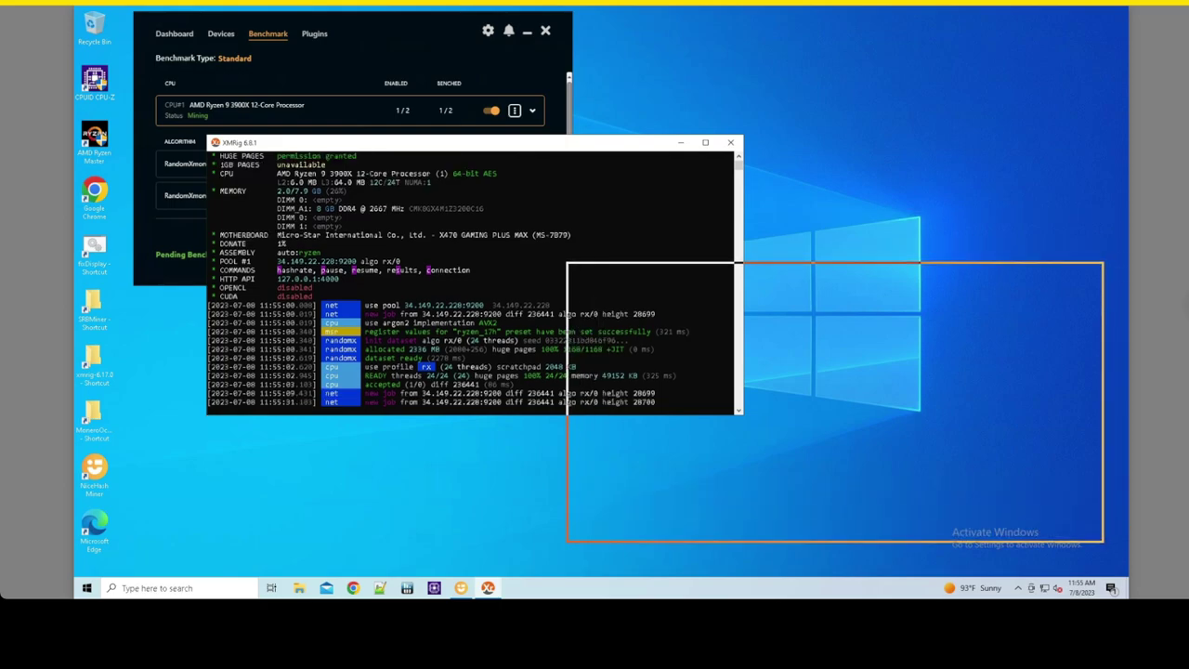
- Move the XMRig console clear of the NiceHash Miner window and check the miner's device and dashboard information
drag(464, 142, 819, 287)
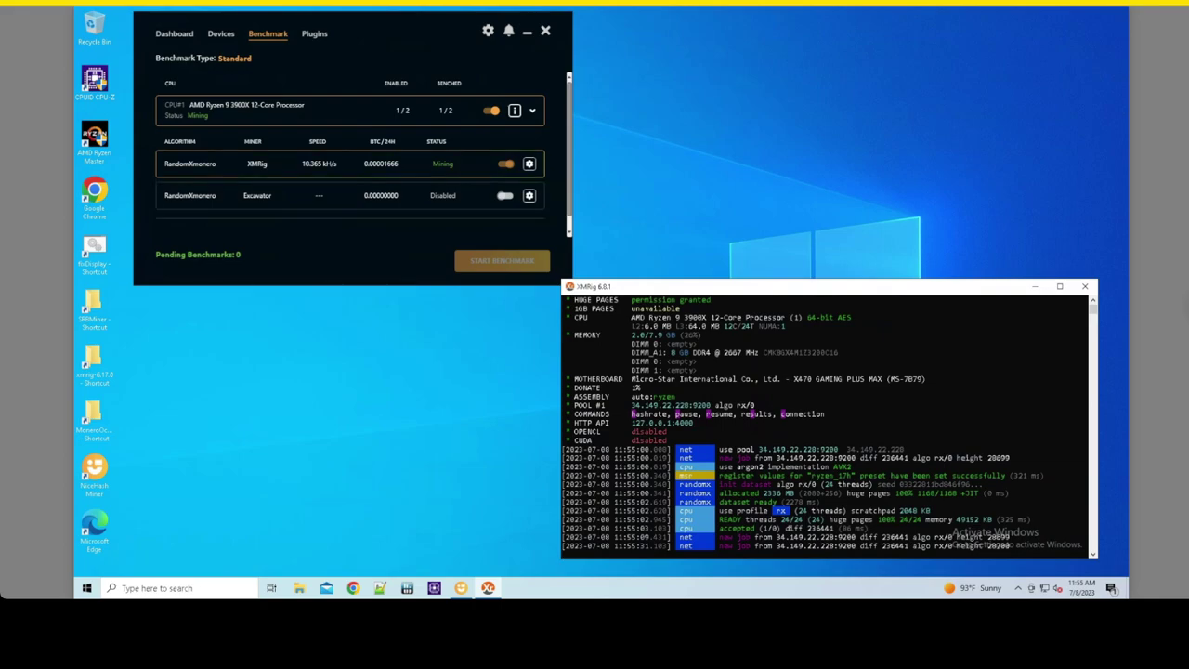
key(alt+Tab)
click(220, 34)
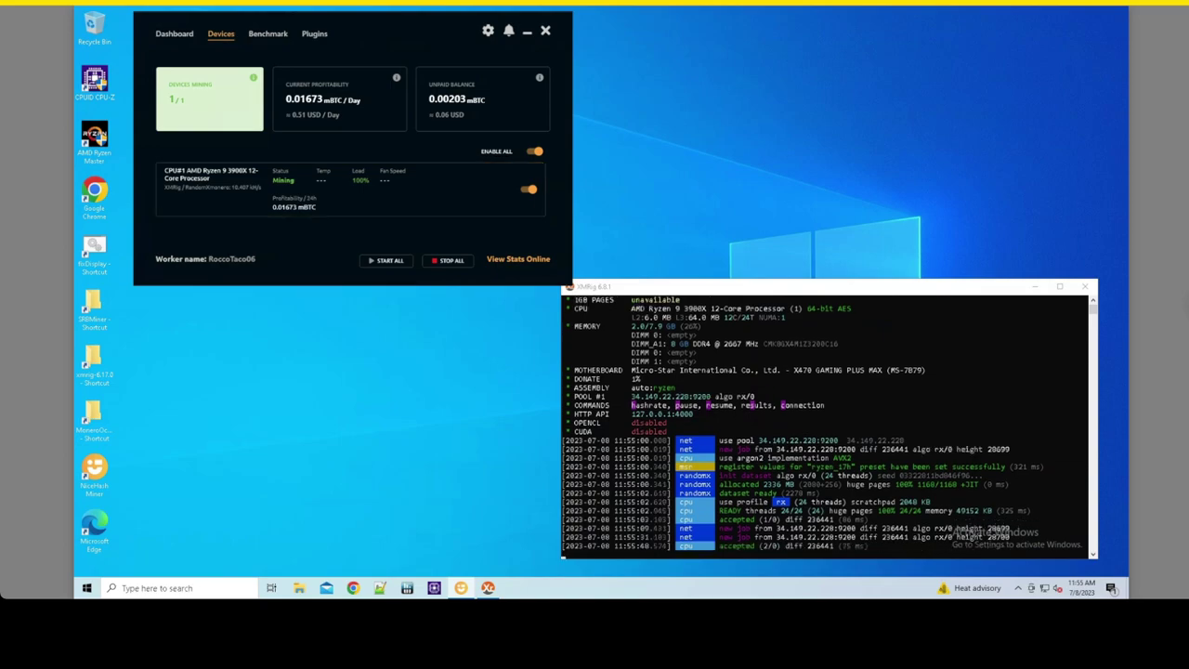
click(175, 33)
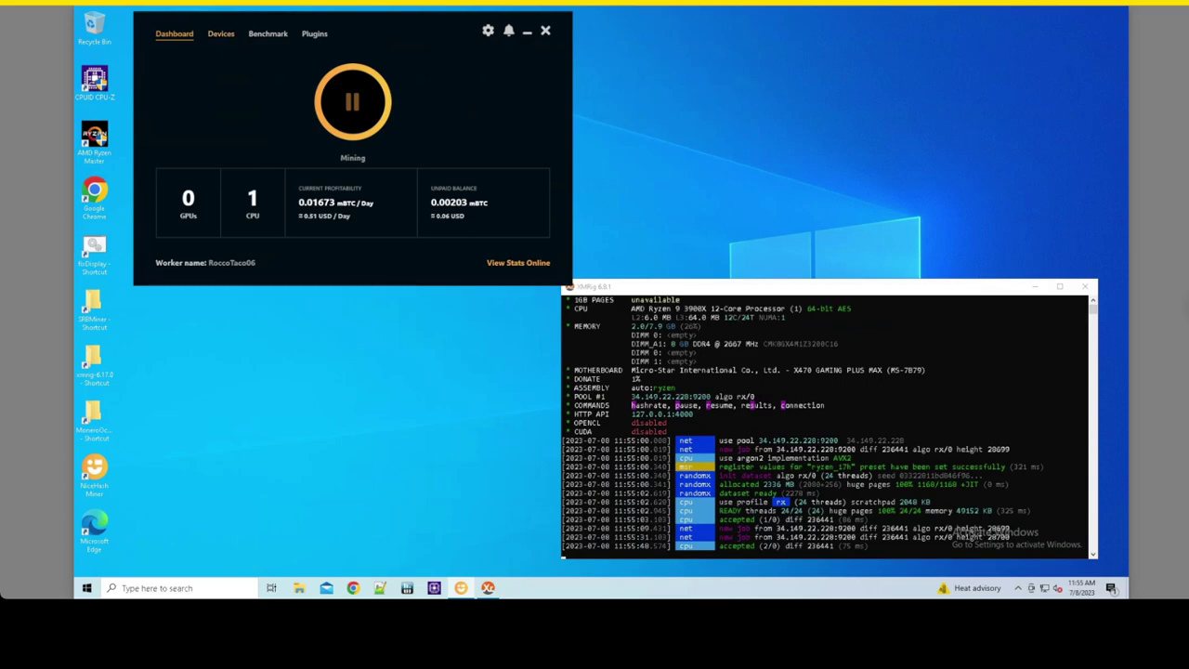
click(221, 34)
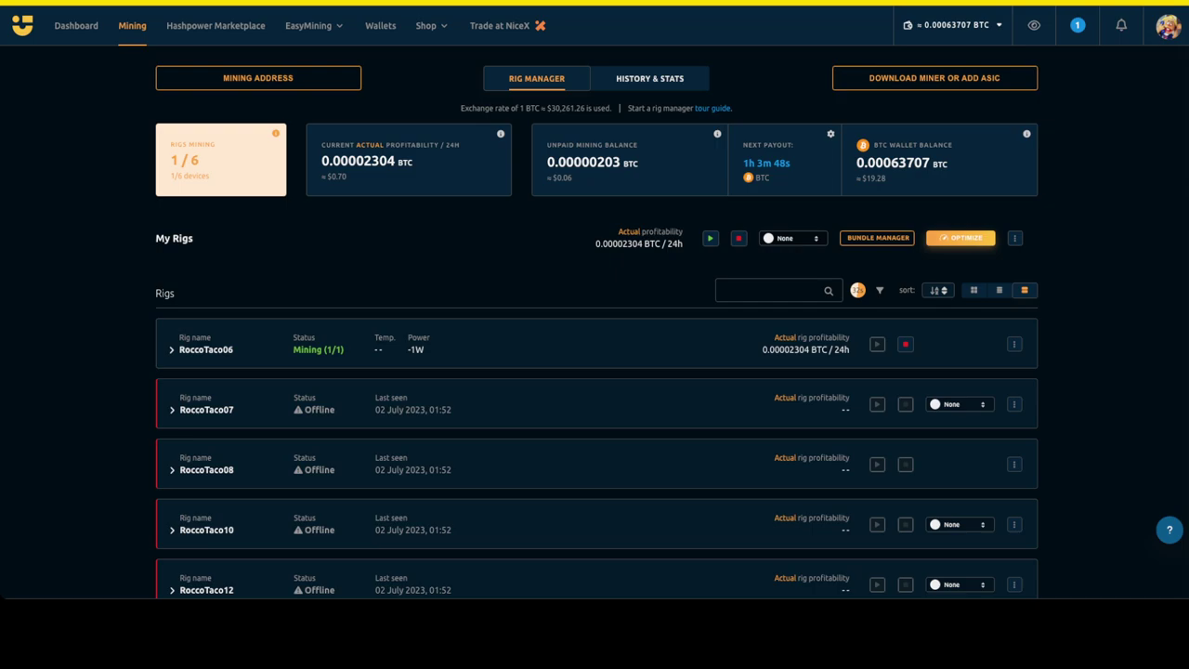
- Reload the NiceHash web rig manager and check the algorithm and miner selections in the Optimize settings
key(F5)
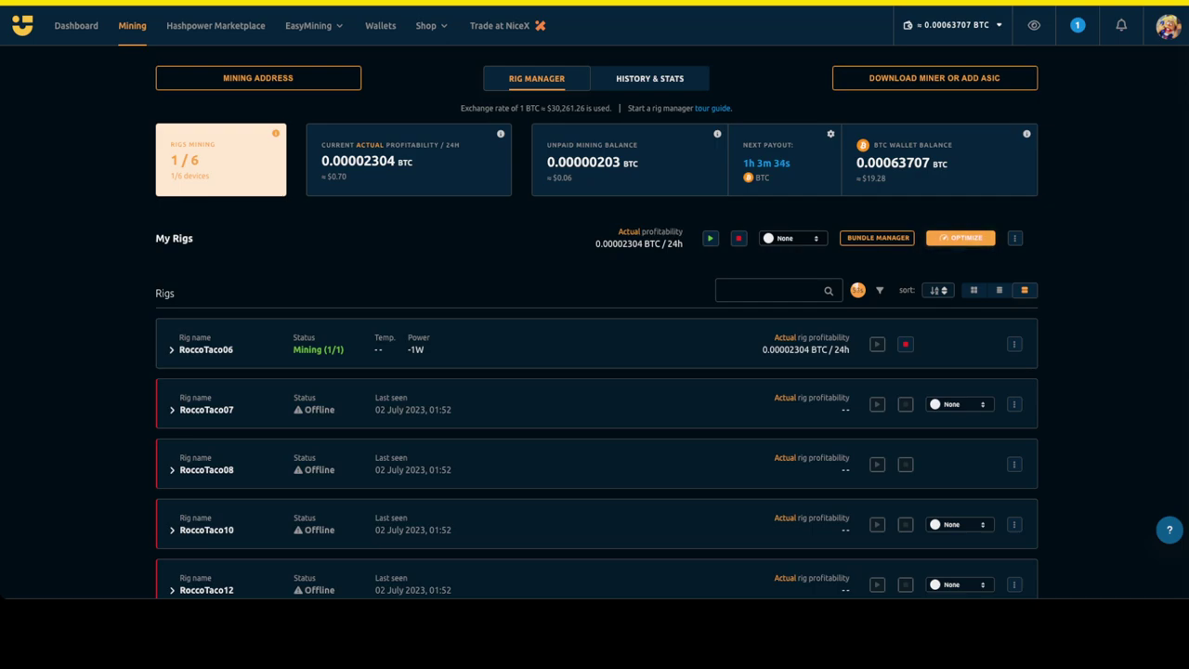
click(960, 238)
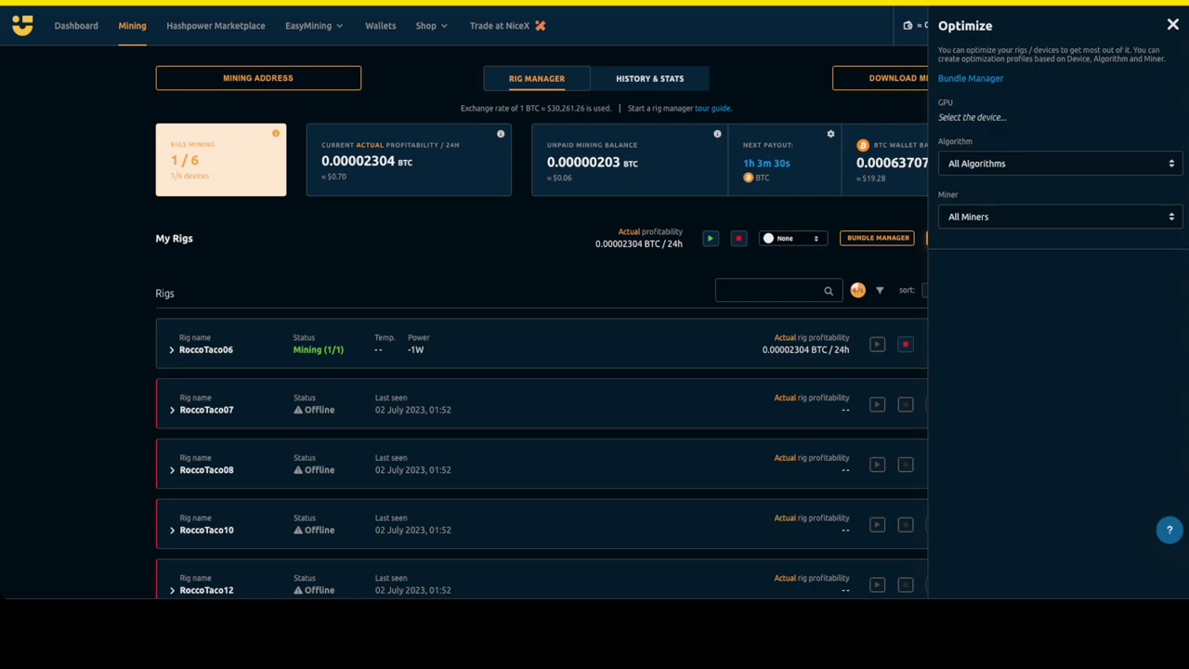
key(Escape)
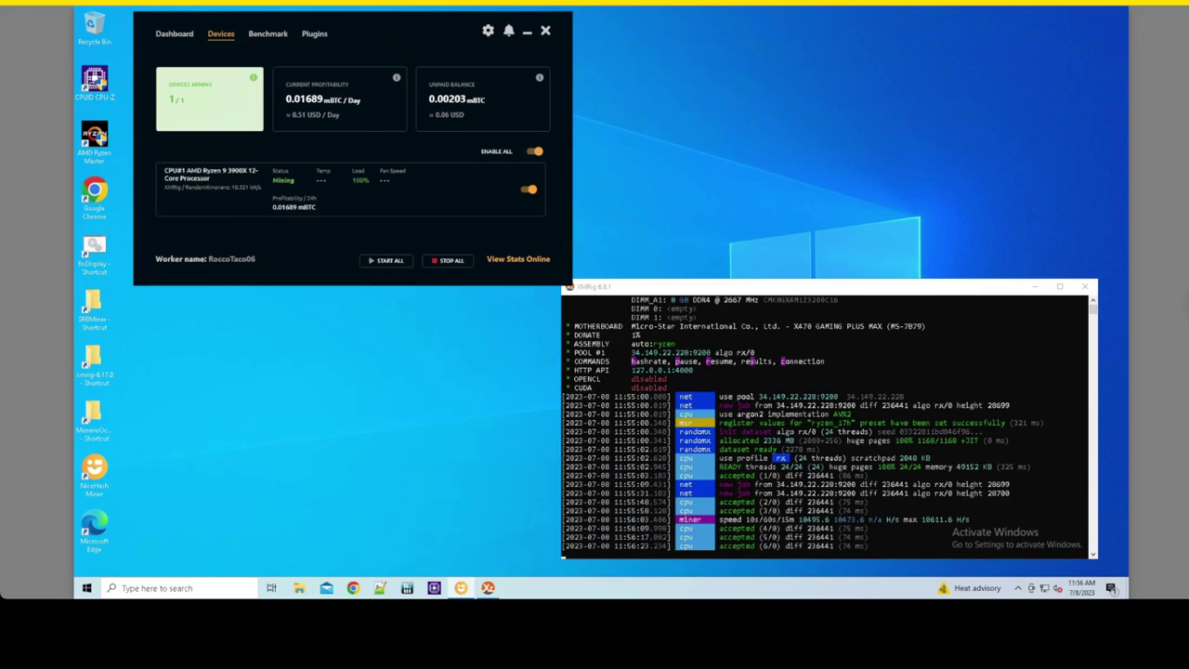
- Switch back to the mining rig's desktop and examine the XMRig console's hardware details, accepted shares and hashrate lines
scroll(803, 428, up, 3)
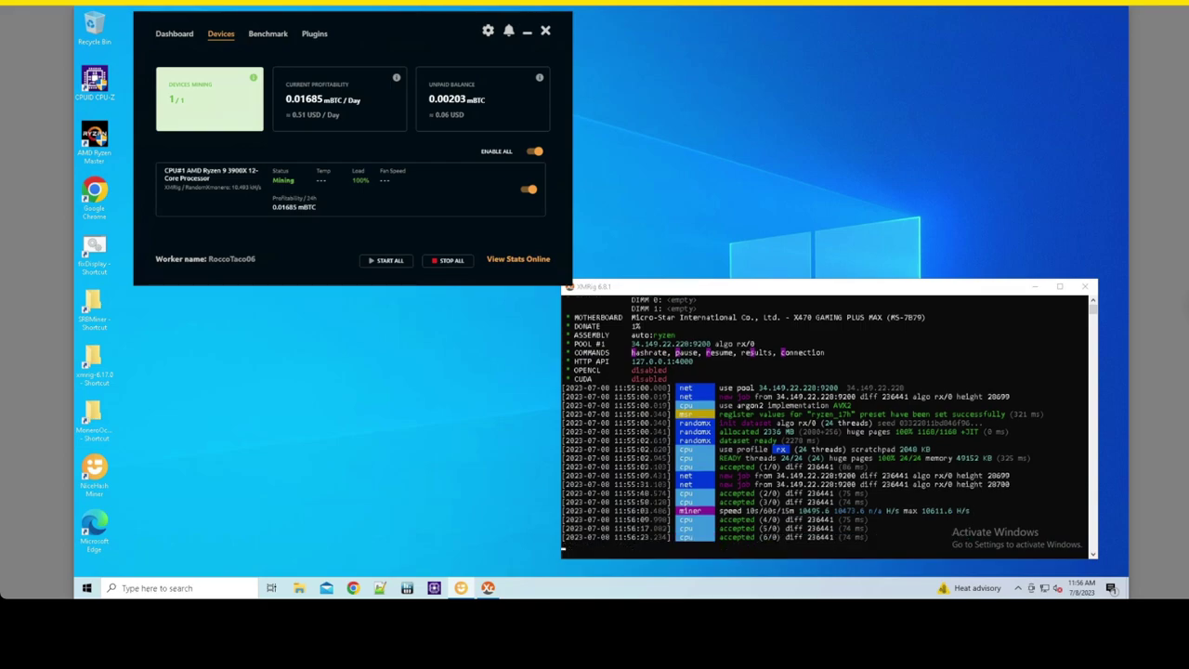
scroll(803, 419, down, 1)
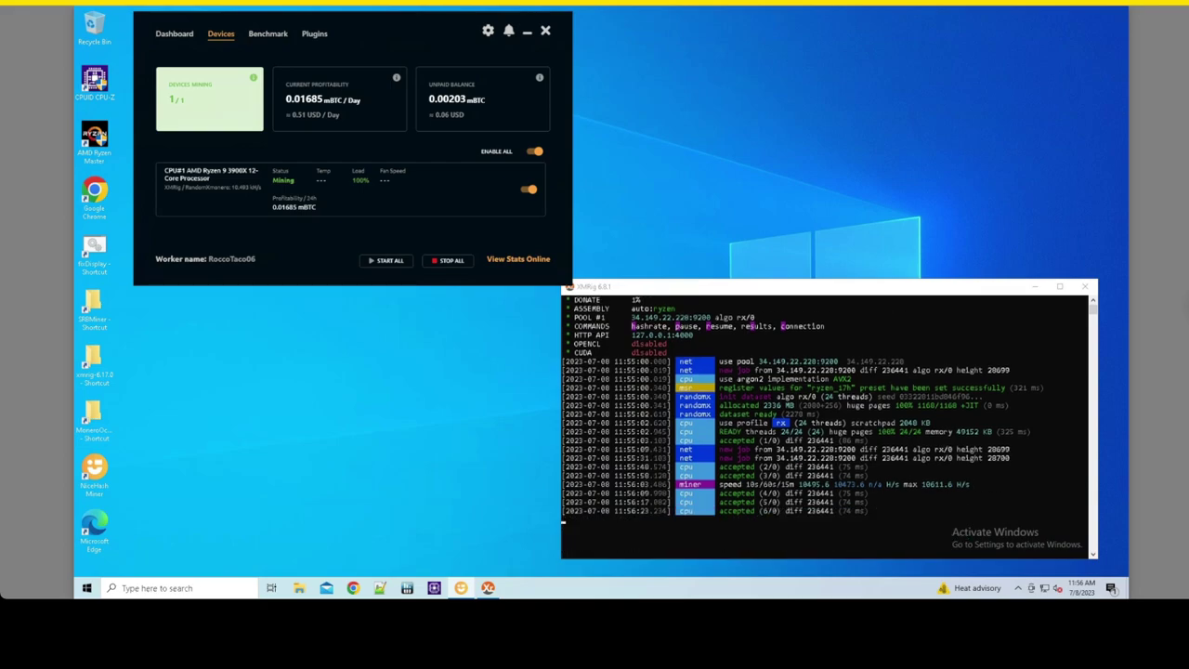
scroll(829, 423, up, 3)
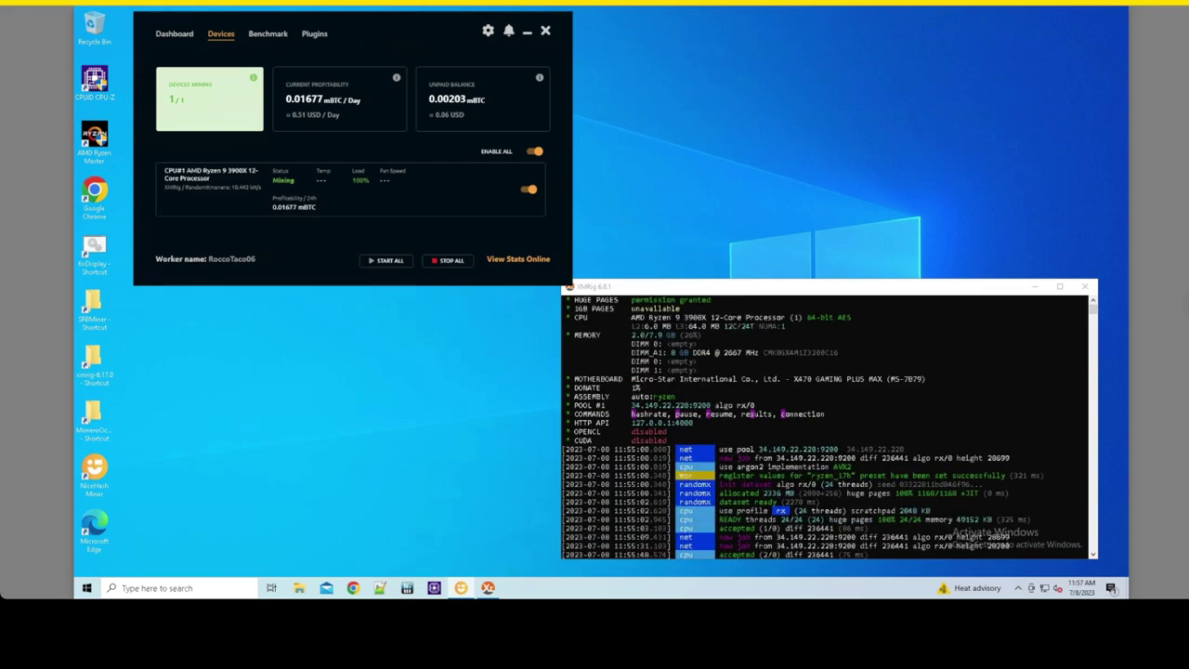